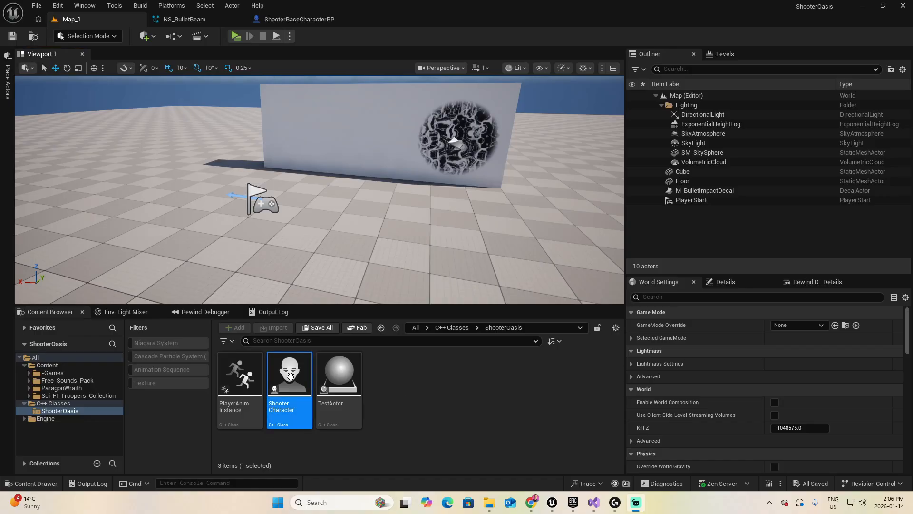
# Step: Switch to Visual Studio and set bOrientRotationToMovement to false in the AShooterCharacter constructor in ShooterCharacter.cpp
pyautogui.click(416, 440)
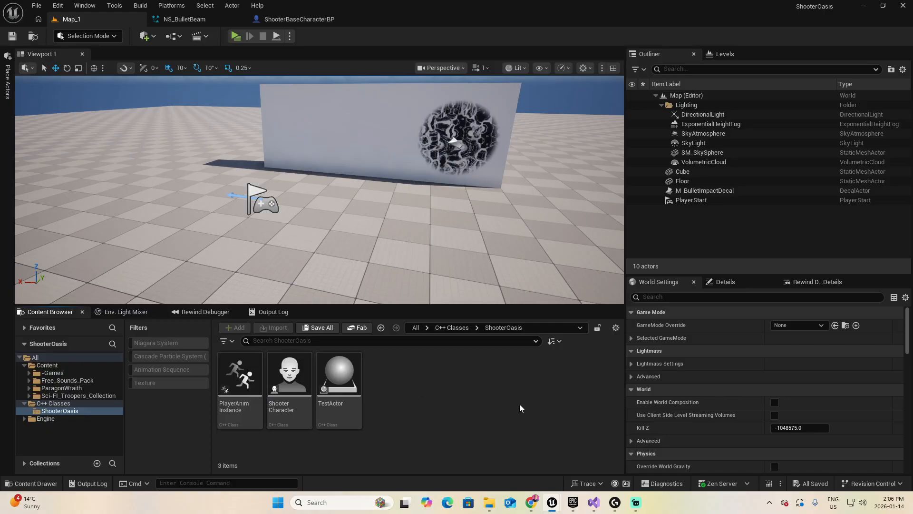
pyautogui.click(594, 501)
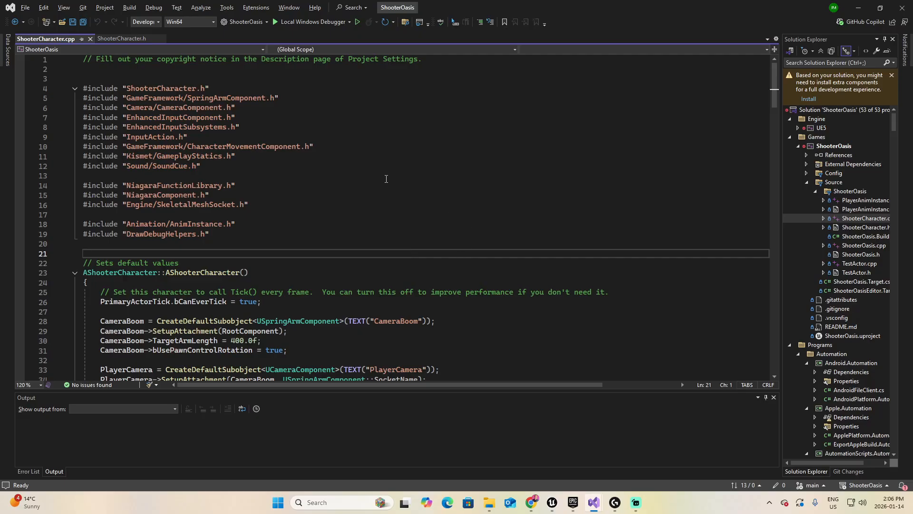
pyautogui.click(403, 233)
pyautogui.scroll(-5, 403, 231)
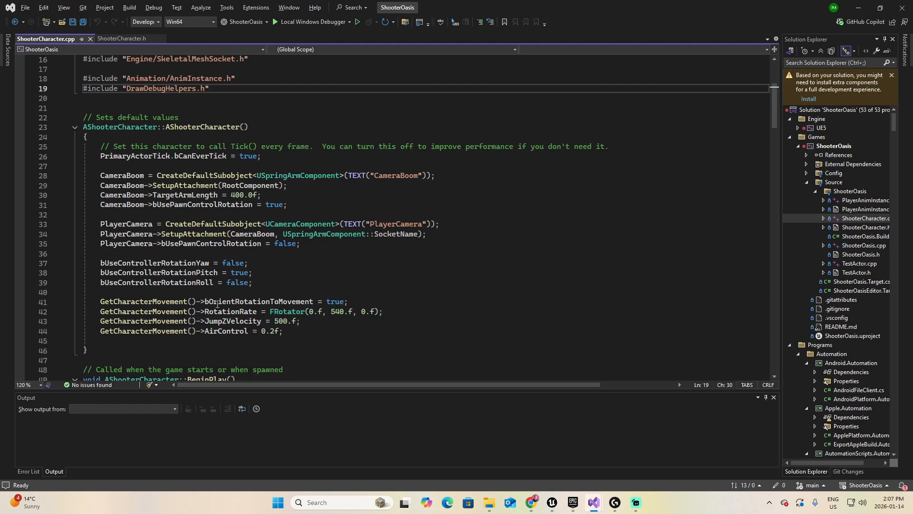
pyautogui.moveTo(235, 304)
pyautogui.doubleClick(338, 302)
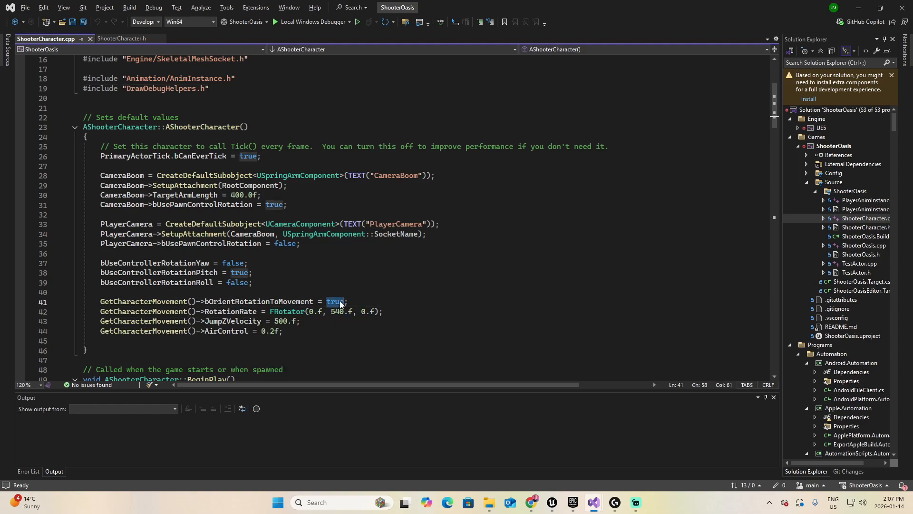
pyautogui.write('false')
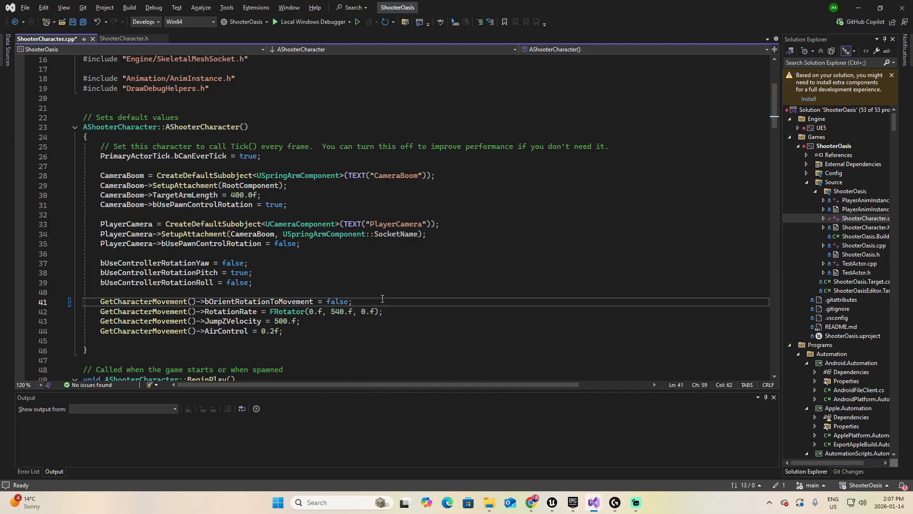
pyautogui.press('End')
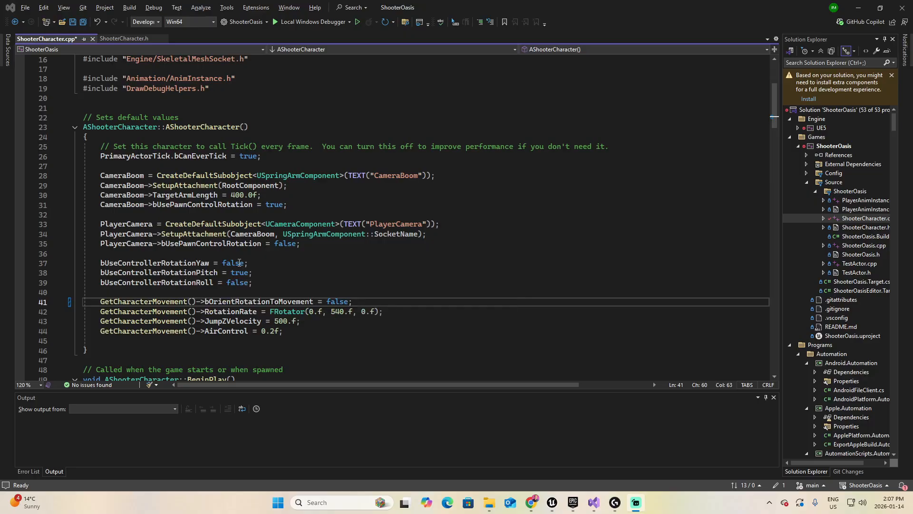
# Step: Set bUseControllerRotationYaw to true and bUseControllerRotationPitch to false in the constructor
pyautogui.doubleClick(239, 263)
pyautogui.write('true')
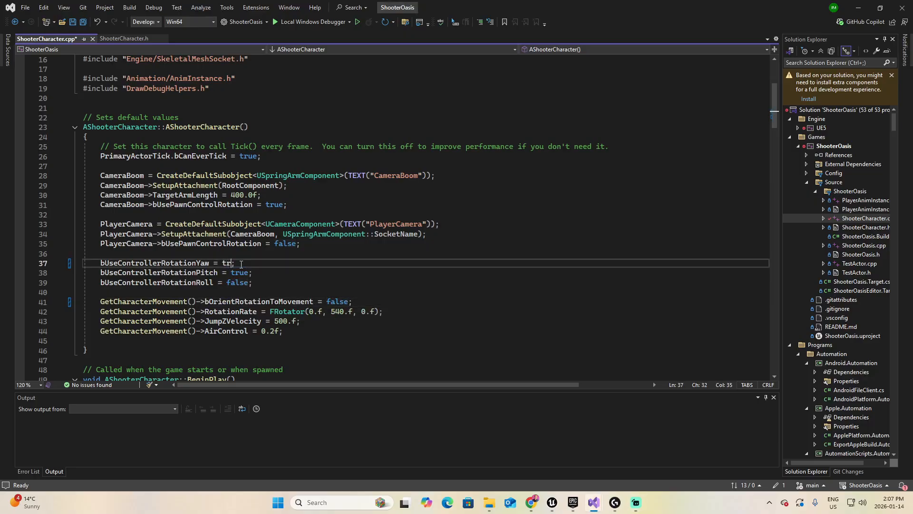
pyautogui.press('Escape')
pyautogui.doubleClick(244, 272)
pyautogui.write('fa')
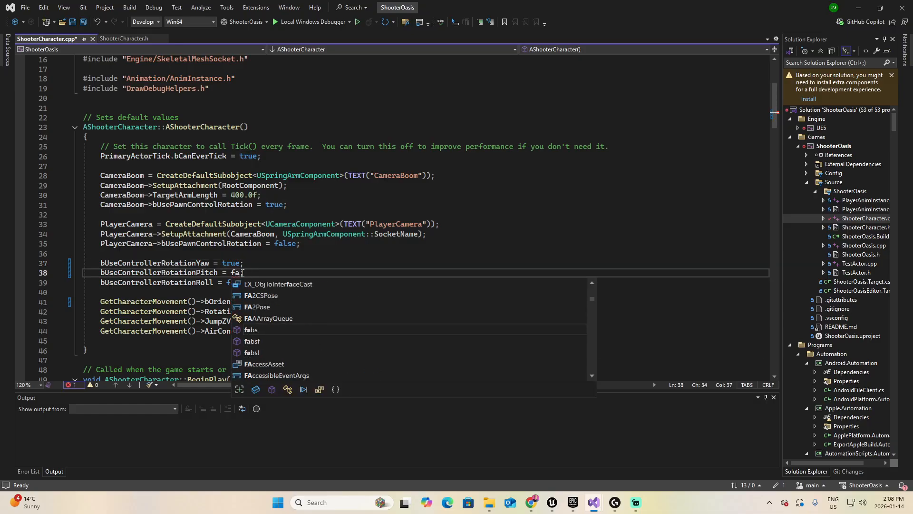
pyautogui.press('Tab')
pyautogui.click(282, 284)
# Step: Add the line CameraBoom->SocketOffset = FVector(0.f, 50.f, 70.f); below the CameraBoom bUsePawnControlRotation line
pyautogui.click(306, 207)
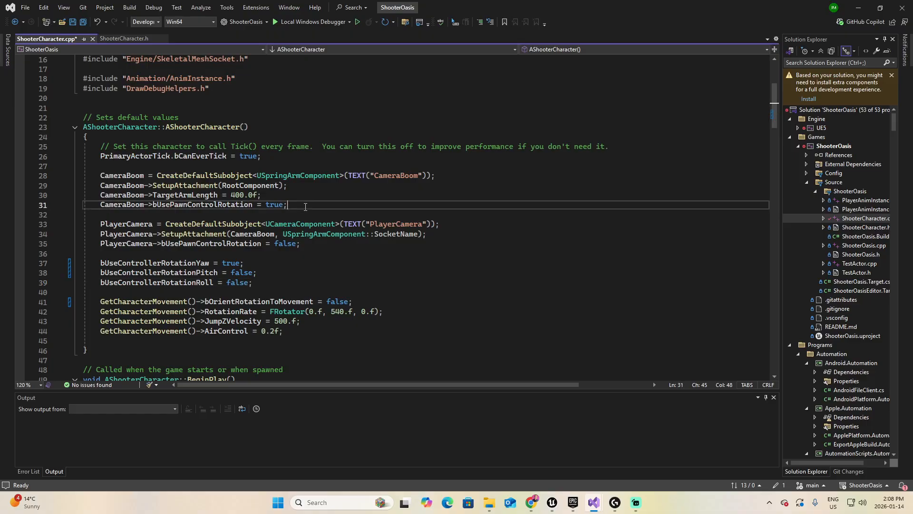
pyautogui.press('Return')
pyautogui.write('Ca')
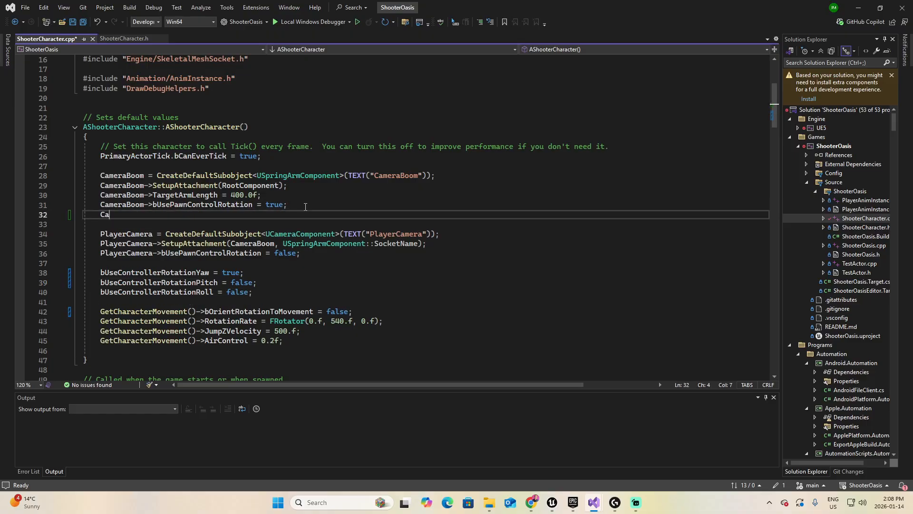
pyautogui.write('meraBoom-')
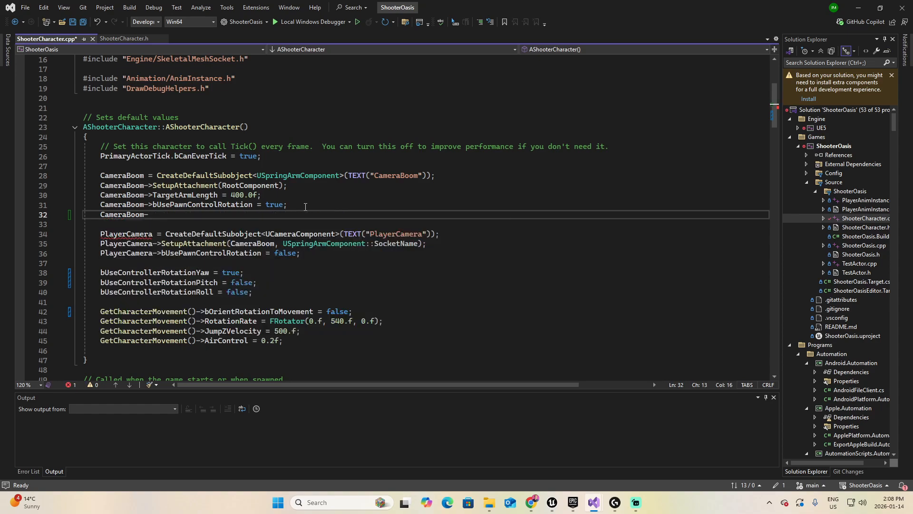
pyautogui.write('>SocketOffset = FVector(0.f, 50.f, 70.f);')
pyautogui.press('Tab')
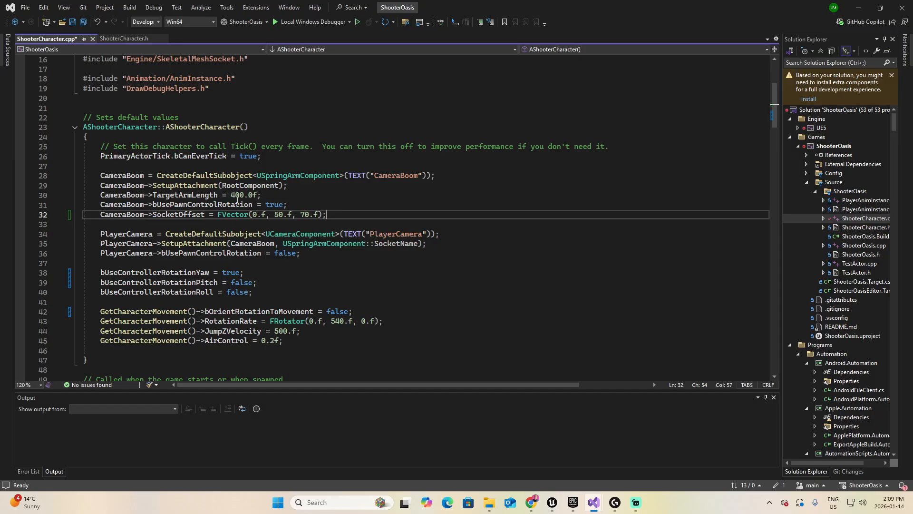
# Step: Set the CameraBoom TargetArmLength to 200.0f and save ShooterCharacter.cpp
pyautogui.click(235, 195)
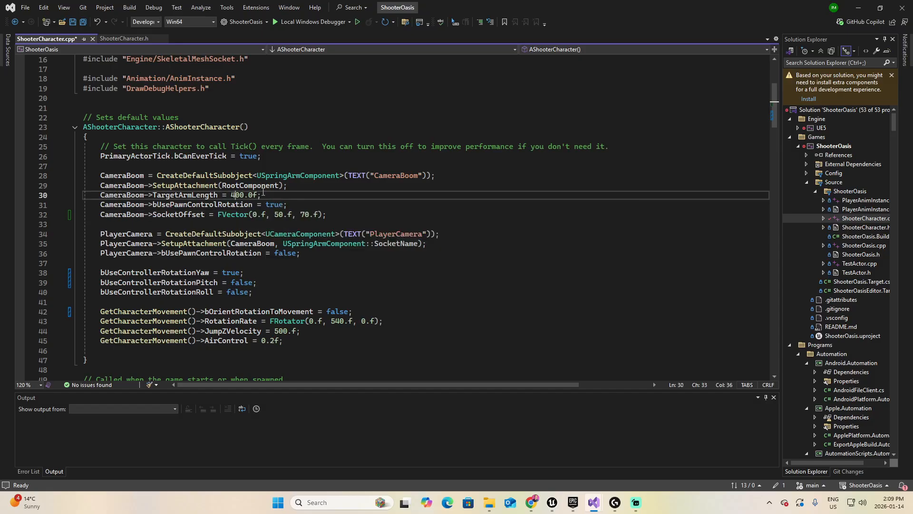
pyautogui.press('BackSpace')
pyautogui.write('2')
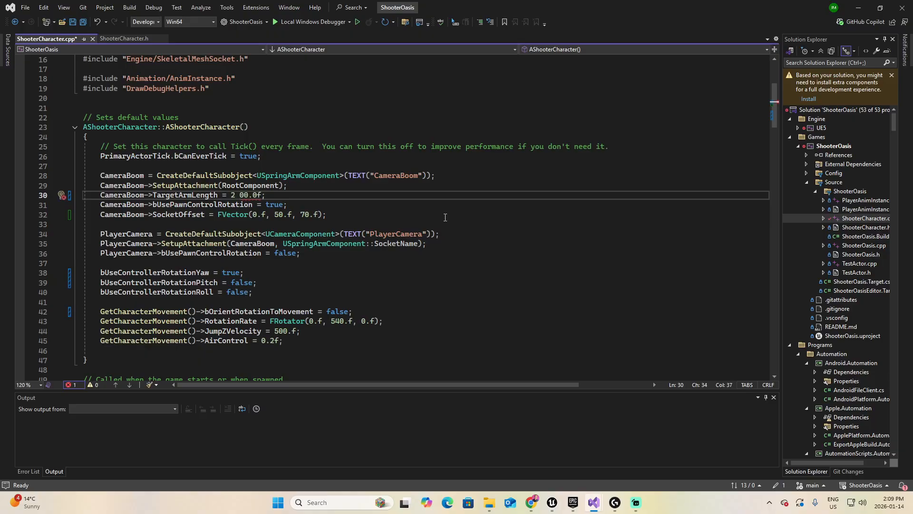
pyautogui.click(445, 217)
pyautogui.hotkey('ctrl', 's')
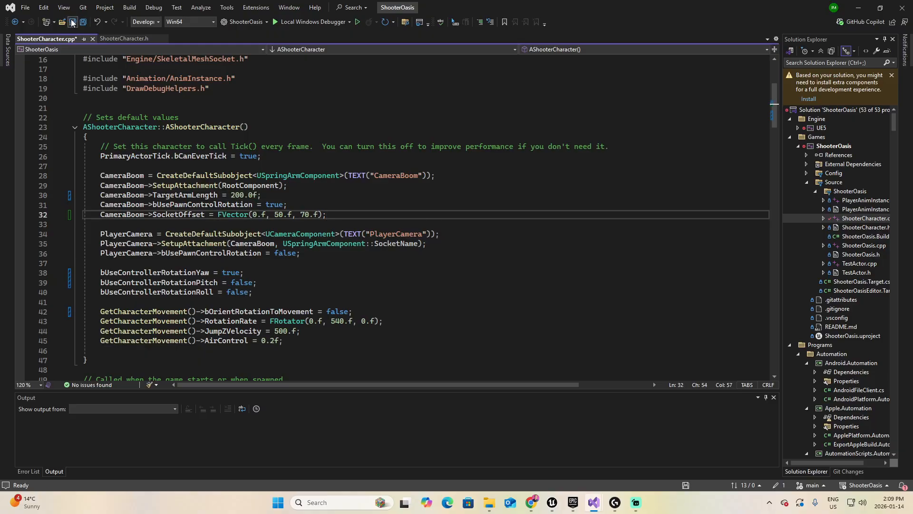
# Step: Switch to Unreal Editor and recompile the project's C++ code
pyautogui.doubleClick(379, 243)
pyautogui.hotkey('alt', 'Tab')
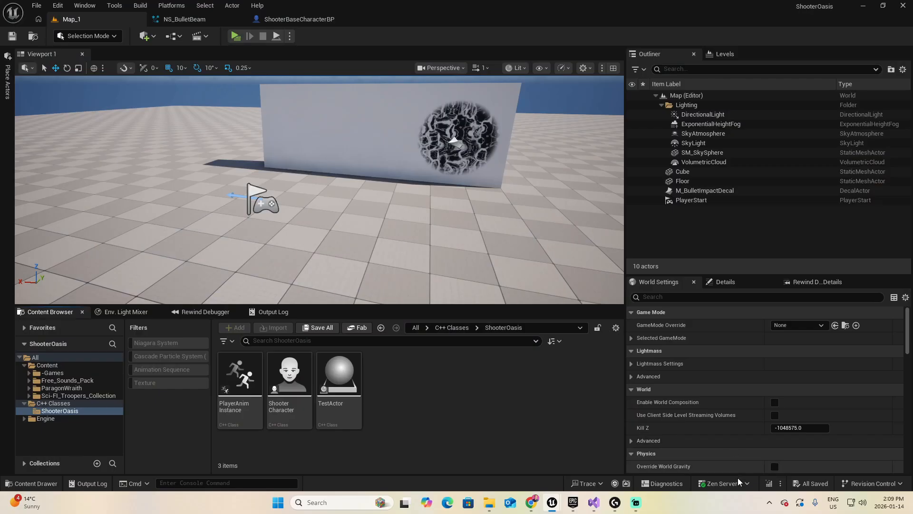
pyautogui.click(771, 485)
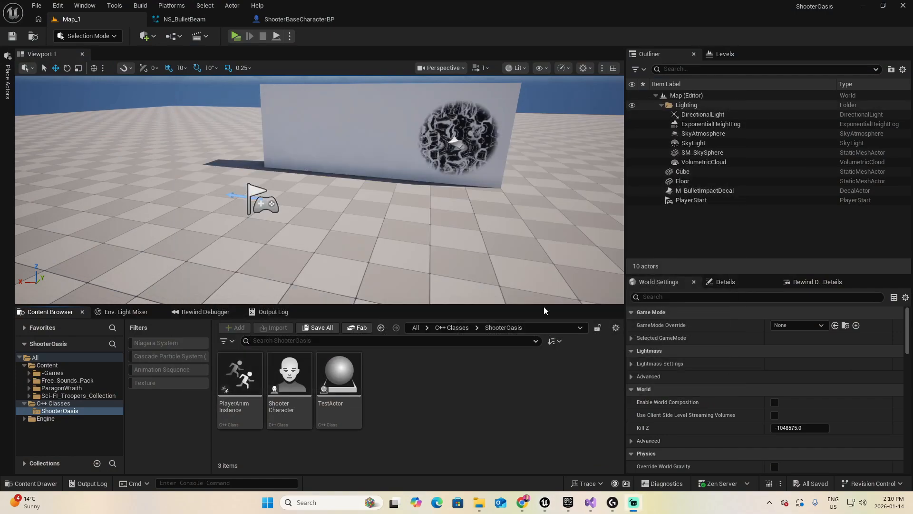
# Step: Show the viewport of ShooterBaseCharacterBP and set the CameraBoom's Target Arm Length to 200
pyautogui.click(303, 20)
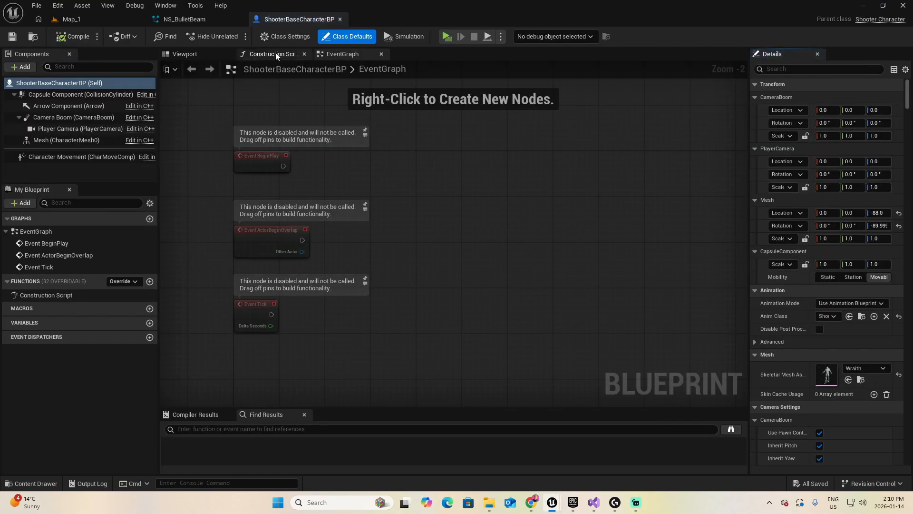
pyautogui.click(204, 55)
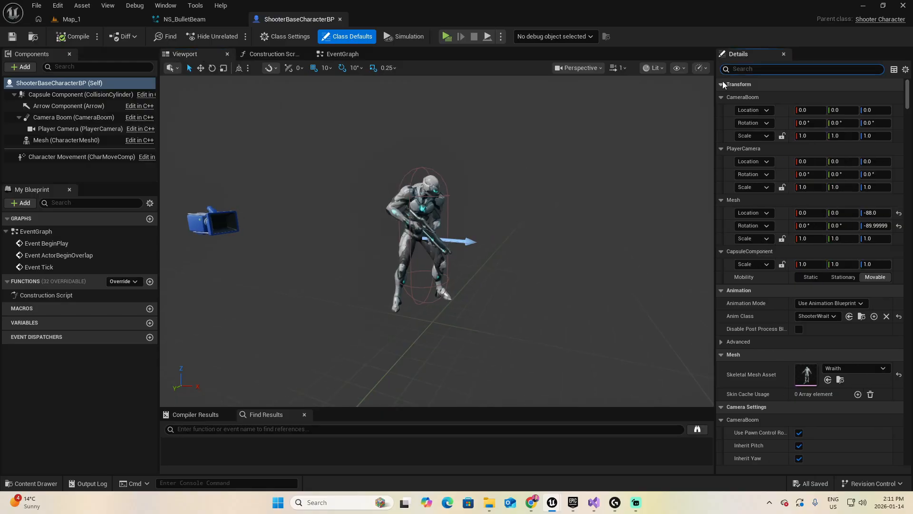
pyautogui.write('targetar')
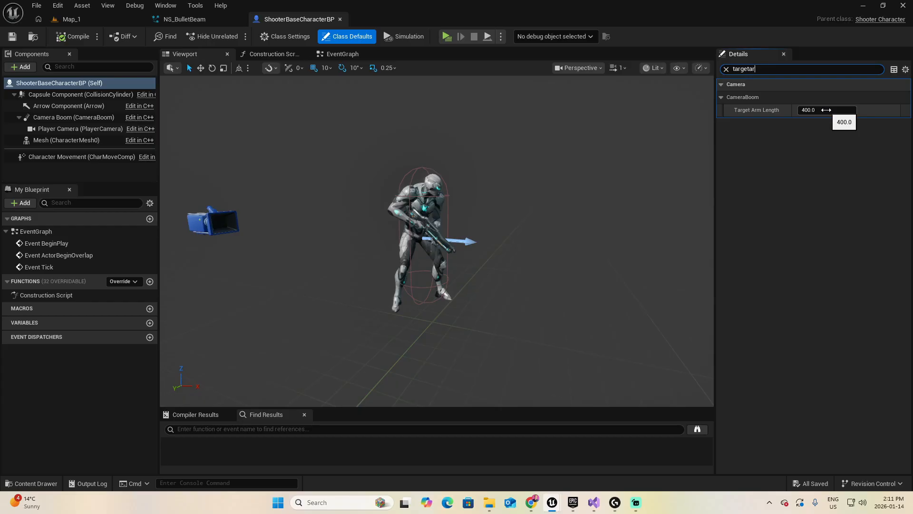
pyautogui.click(826, 110)
pyautogui.write('200')
pyautogui.press('Return')
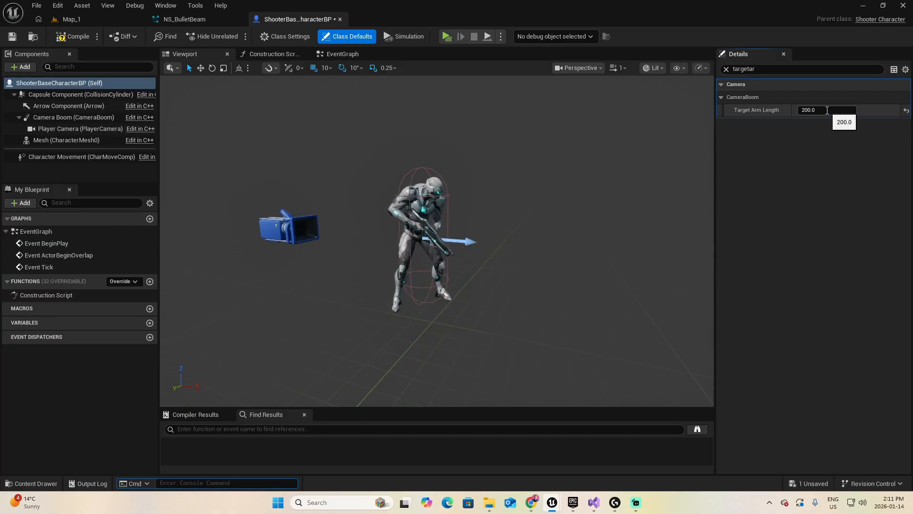
# Step: Set the CameraBoom's Socket Offset to Y 50 and Z 70, and check the camera placement behind the character
pyautogui.click(766, 70)
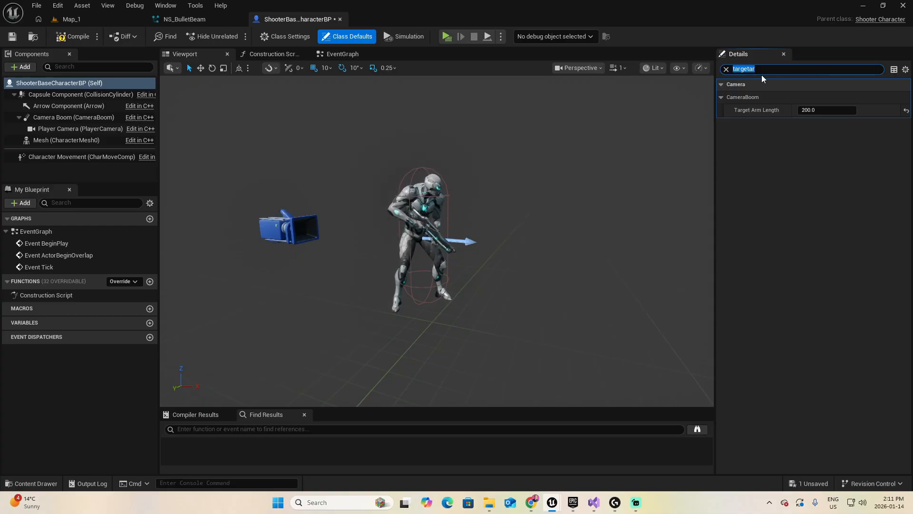
pyautogui.write('socketoff')
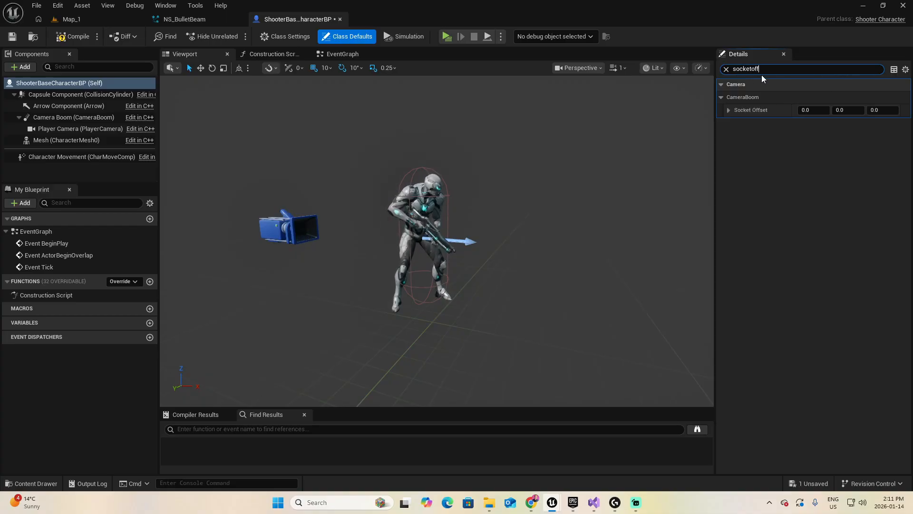
pyautogui.click(850, 111)
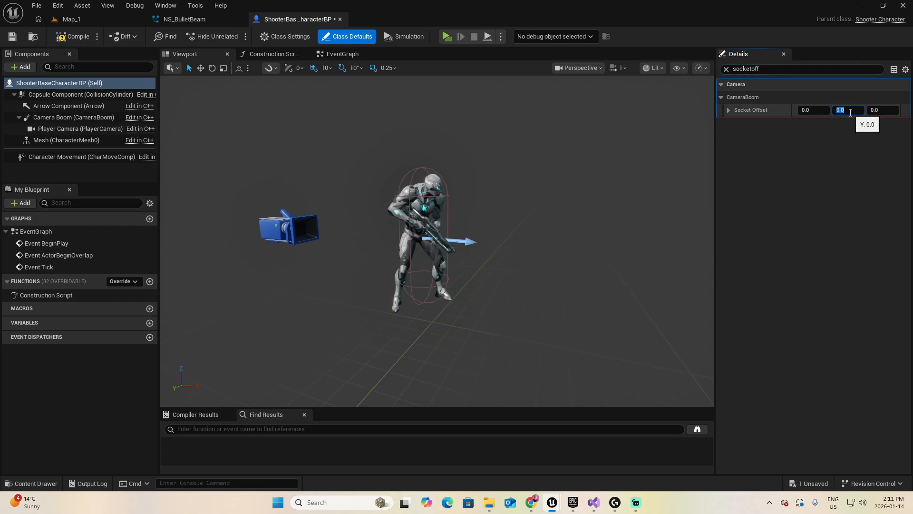
pyautogui.press('Tab')
pyautogui.write('70')
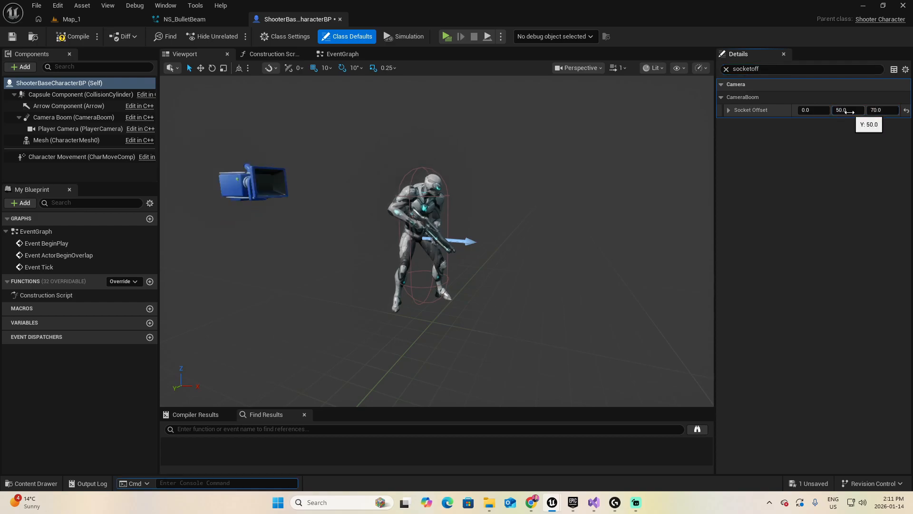
pyautogui.press('Return')
pyautogui.moveTo(305, 270); pyautogui.dragTo(416, 281, button='right')
pyautogui.scroll(-5, 306, 271)
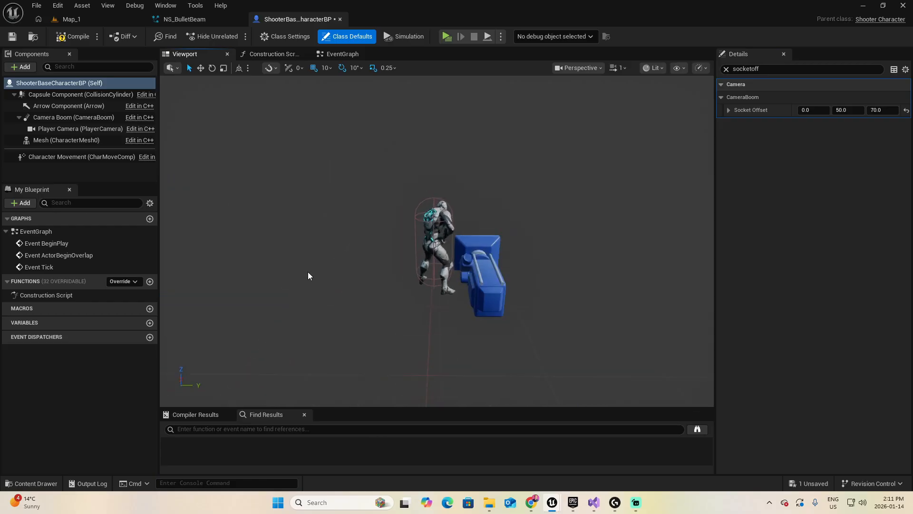
# Step: Enable Use Controller Rotation Yaw and disable Use Controller Rotation Pitch in the blueprint's class defaults
pyautogui.click(727, 69)
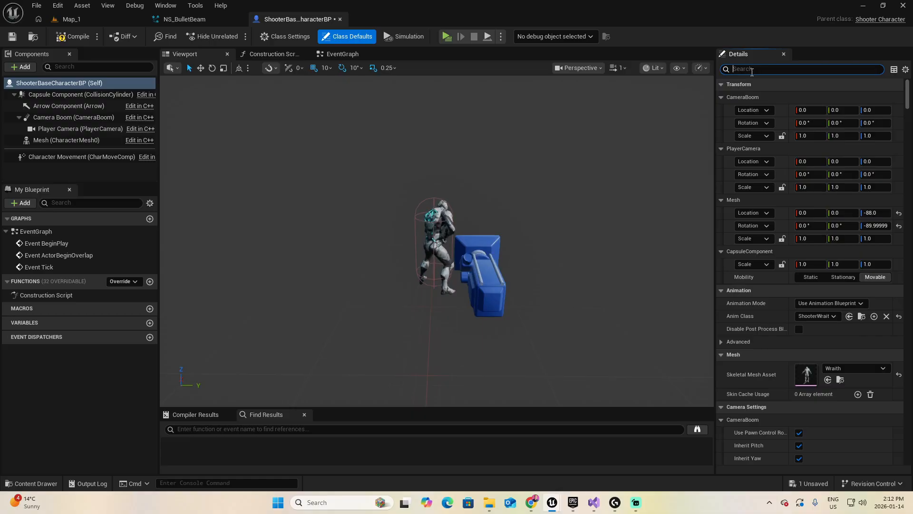
pyautogui.write('usecontr')
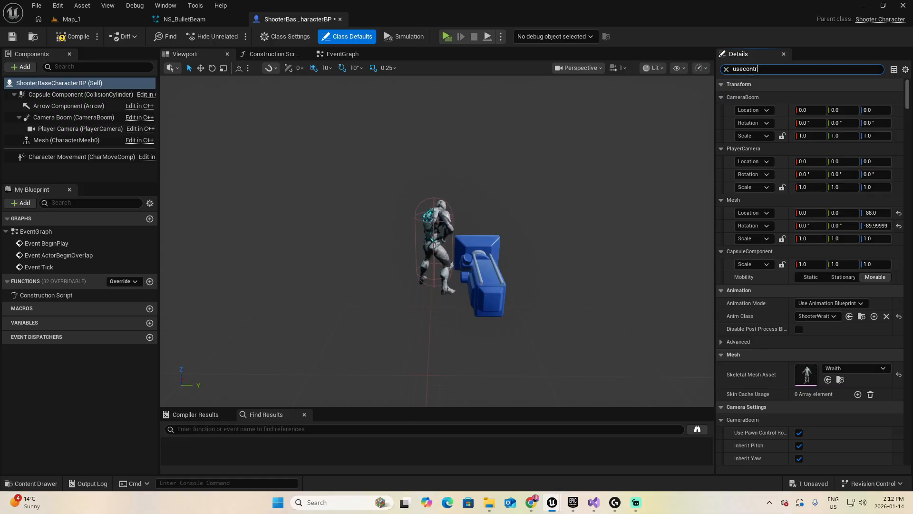
pyautogui.write('ol')
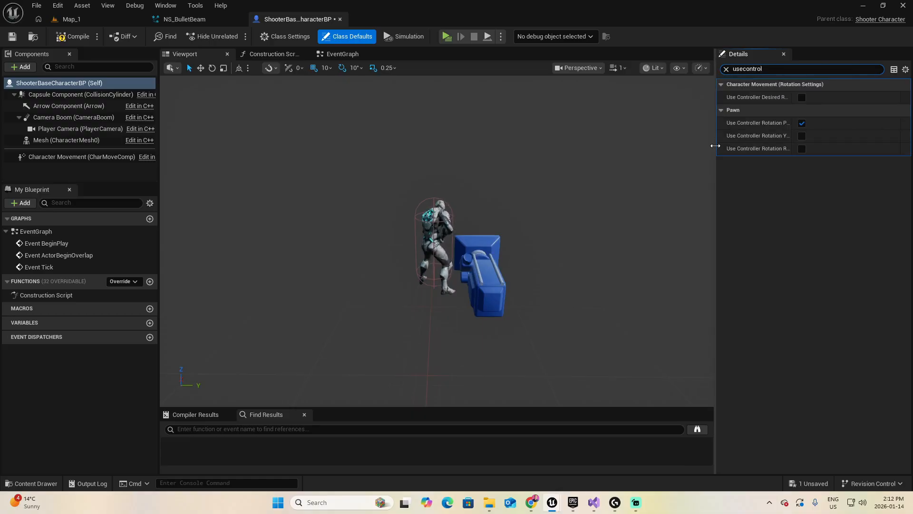
pyautogui.moveTo(716, 145); pyautogui.dragTo(638, 162)
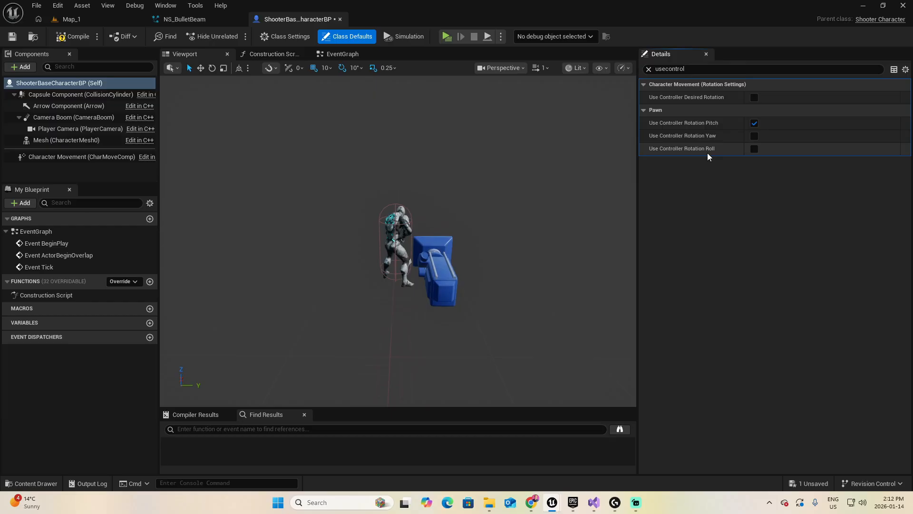
pyautogui.click(754, 136)
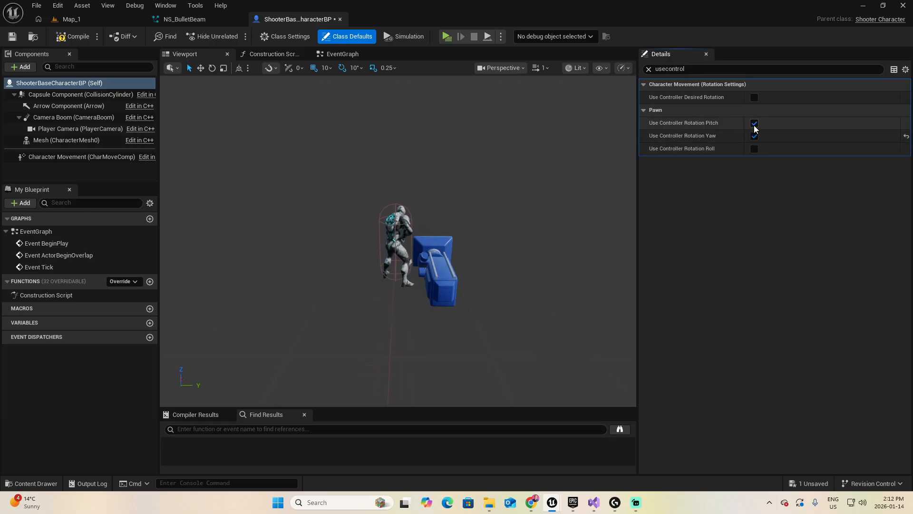
pyautogui.click(755, 124)
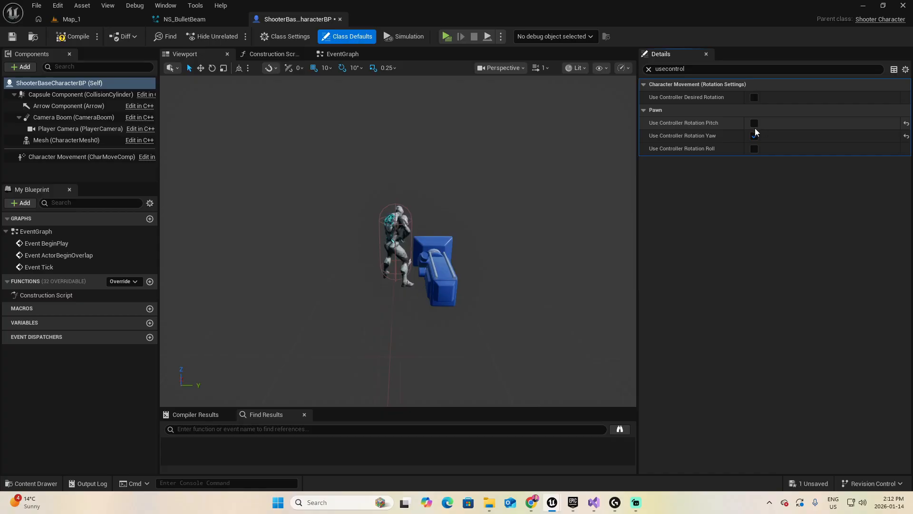
# Step: Compile and save ShooterBaseCharacterBP, and start a play test of Map_1
pyautogui.click(74, 37)
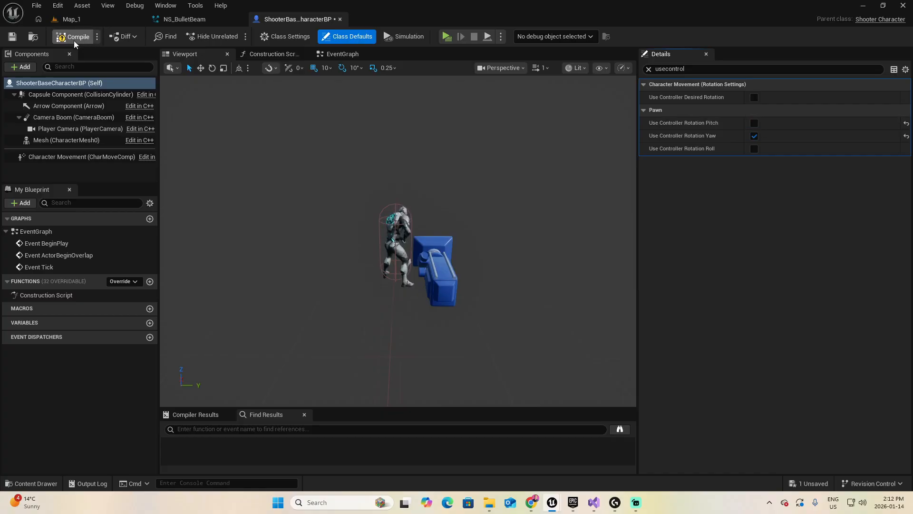
pyautogui.click(12, 38)
pyautogui.click(101, 18)
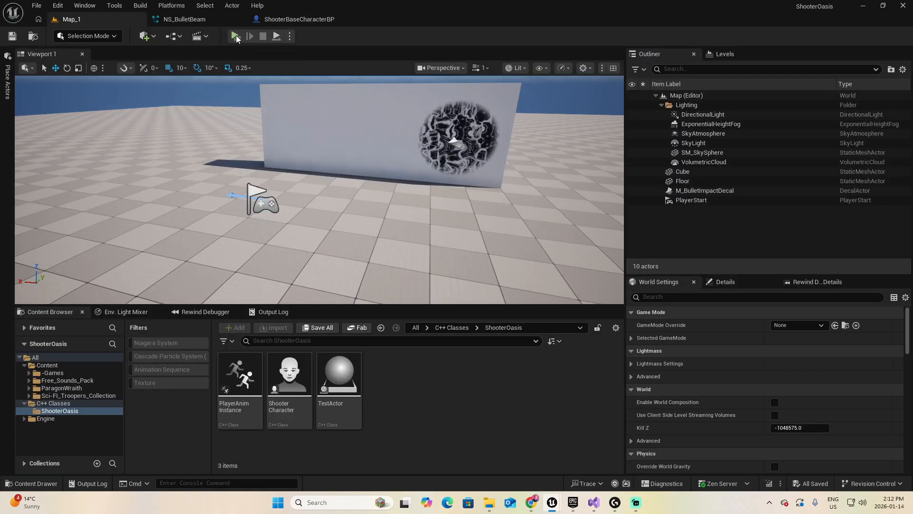
pyautogui.click(236, 35)
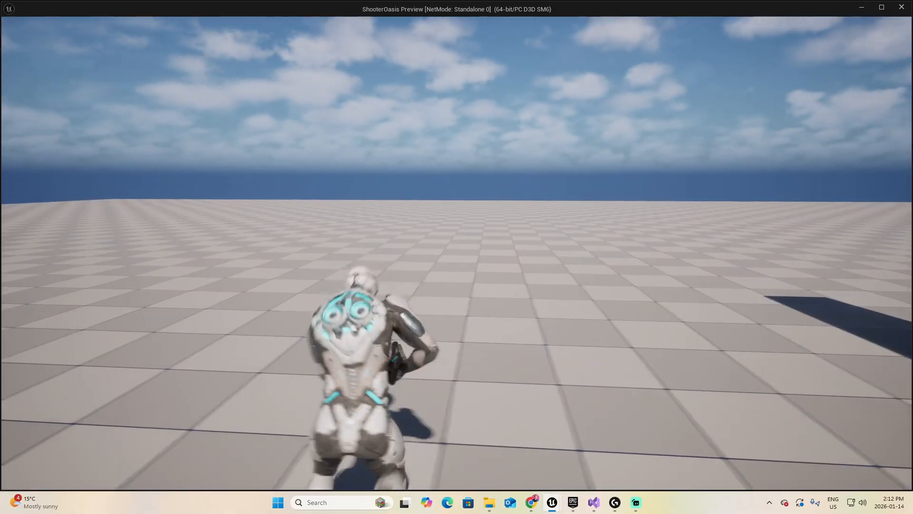
# Step: Run the character sideways in both directions to test the over-the-shoulder camera, and end the play test
pyautogui.press('d')
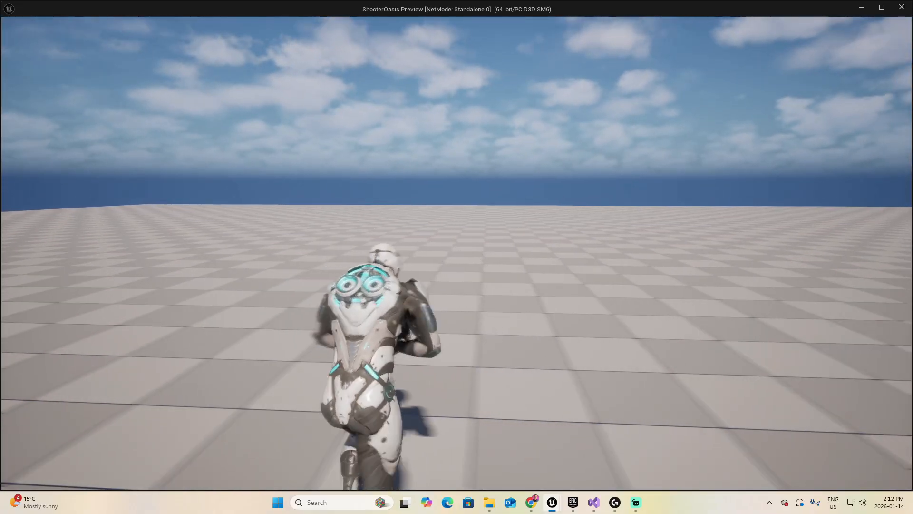
pyautogui.press('d')
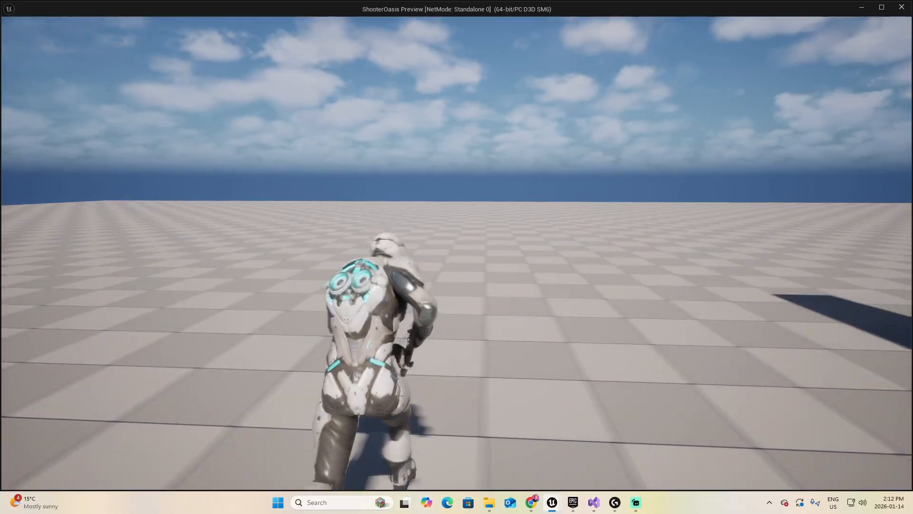
pyautogui.press('a')
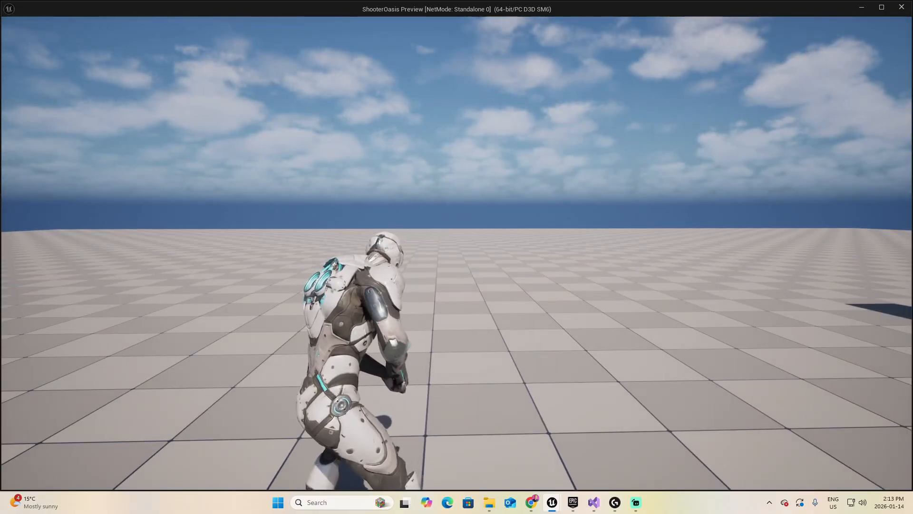
pyautogui.press('Escape')
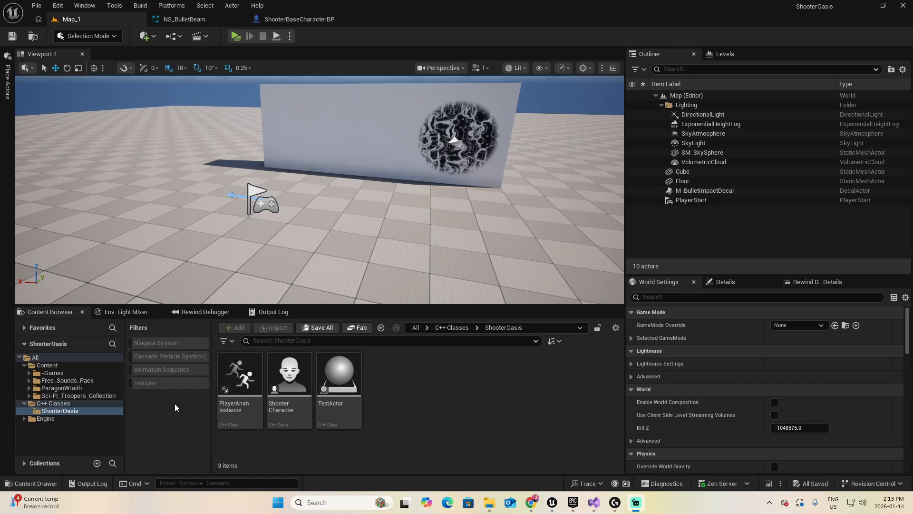
# Step: Create a folder named HUD inside the -Games content folder
pyautogui.click(53, 373)
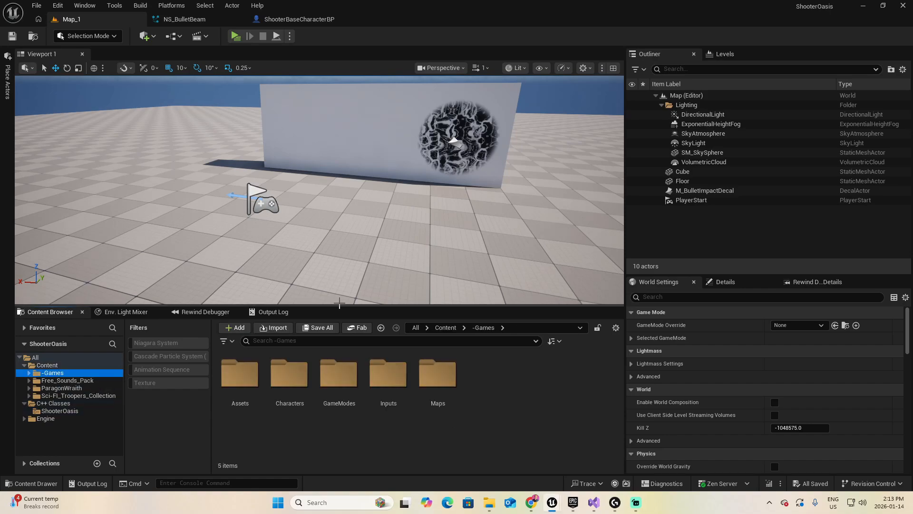
pyautogui.moveTo(340, 303); pyautogui.dragTo(340, 263)
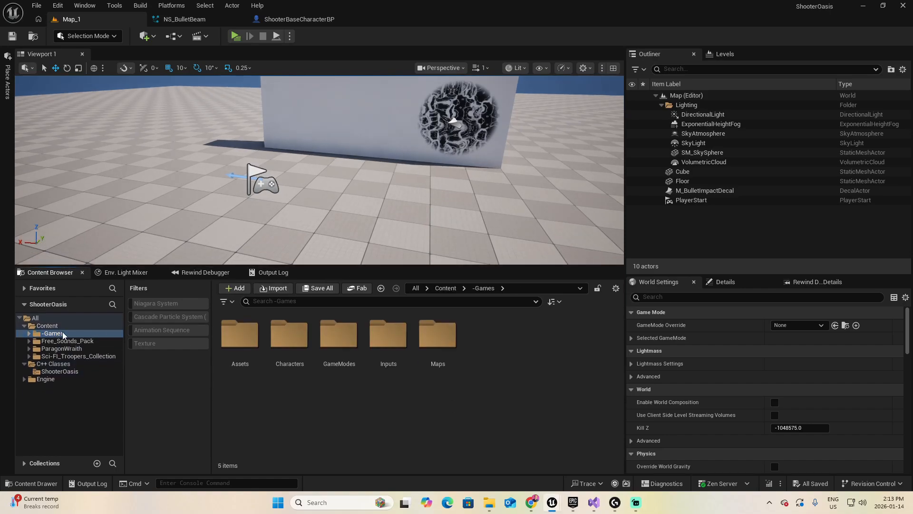
pyautogui.rightClick(501, 359)
pyautogui.moveTo(500, 358)
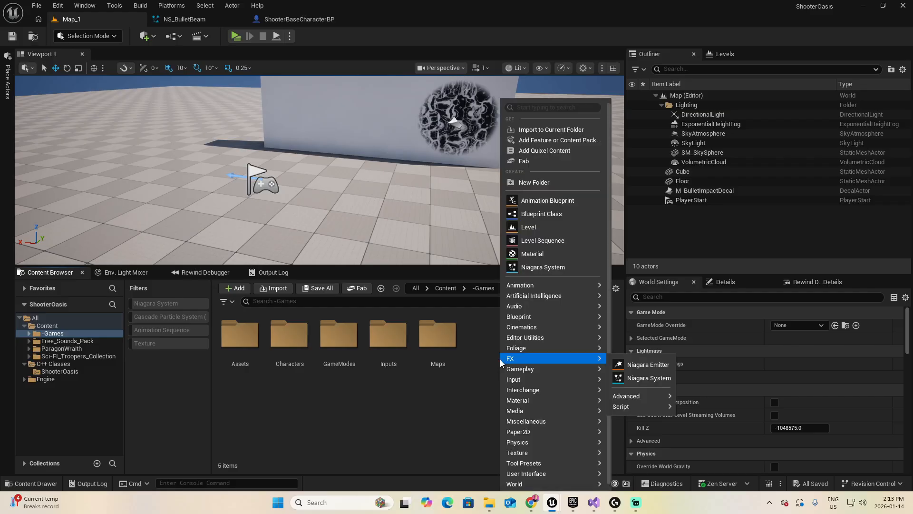
pyautogui.click(530, 182)
pyautogui.write('HU')
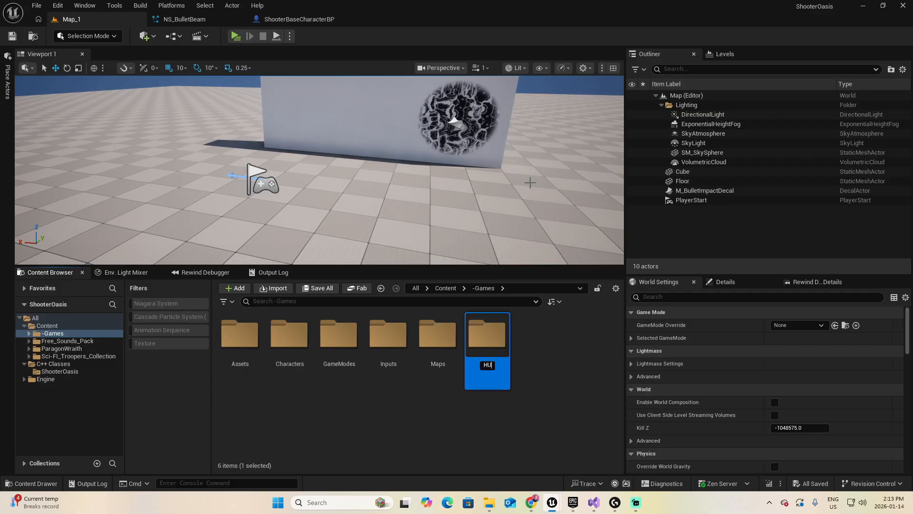
pyautogui.write('D')
pyautogui.press('Return')
# Step: Create a folder named Textures inside the HUD folder
pyautogui.doubleClick(381, 335)
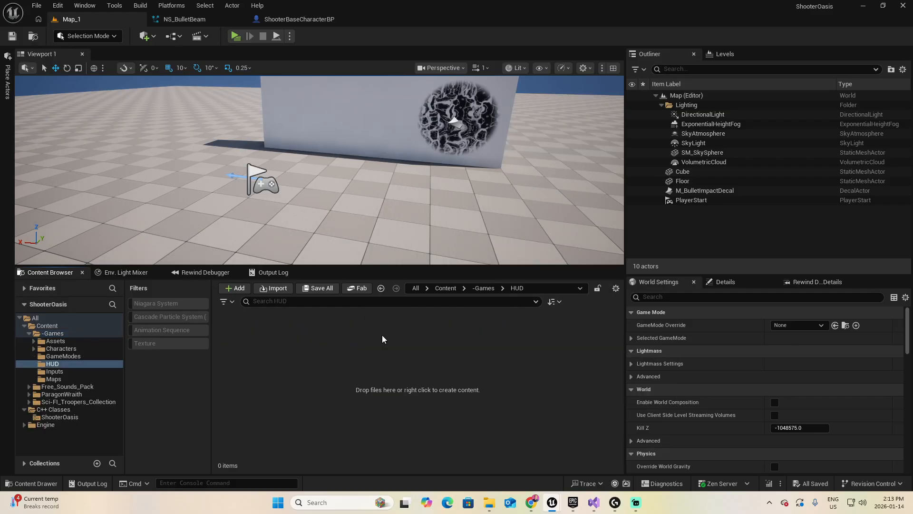
pyautogui.rightClick(358, 375)
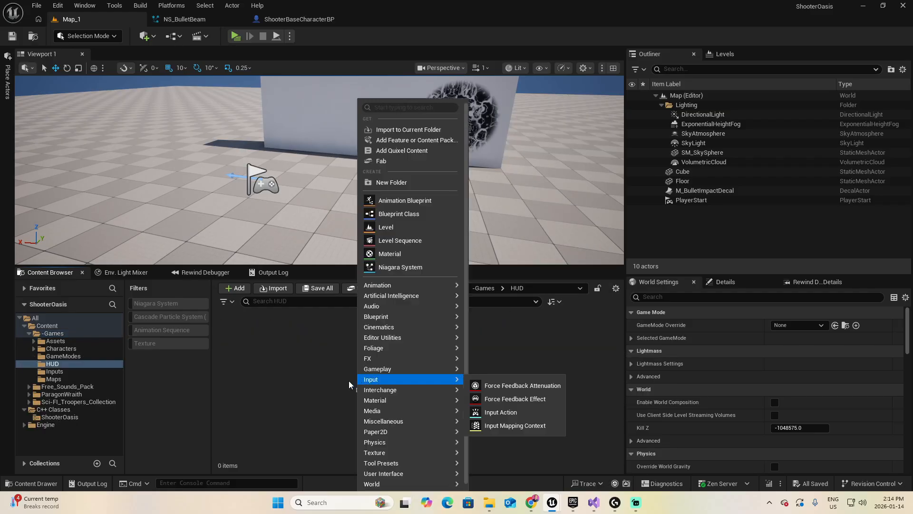
pyautogui.click(393, 182)
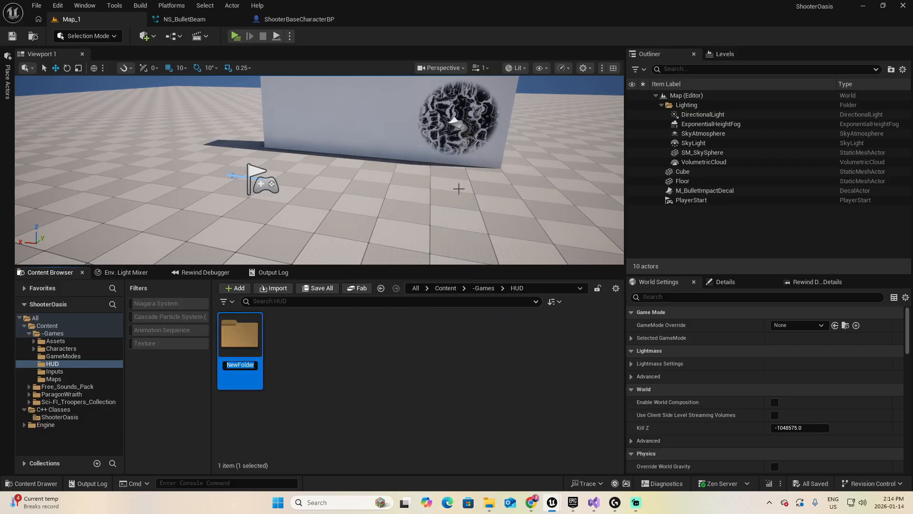
pyautogui.write('Textures')
pyautogui.press('Return')
# Step: Create a folder named Crosshairs inside the Textures folder and open it
pyautogui.doubleClick(250, 339)
pyautogui.rightClick(328, 363)
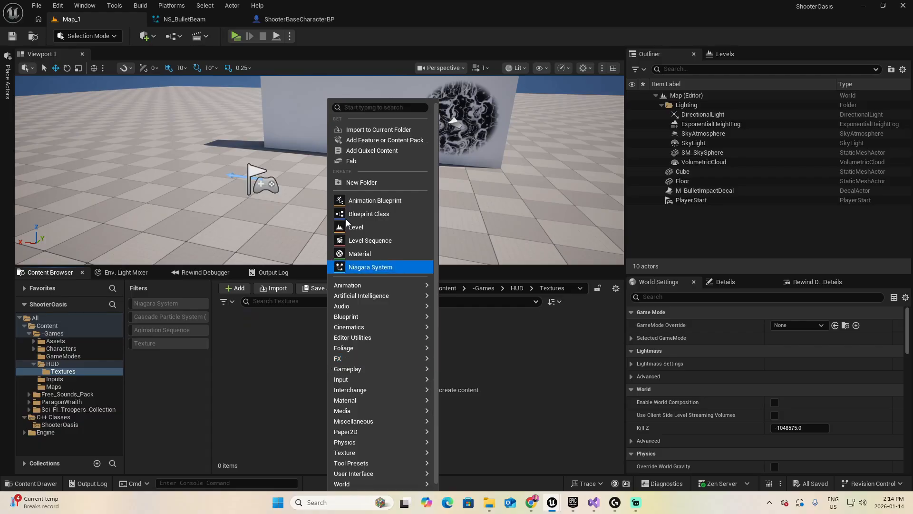
pyautogui.click(361, 180)
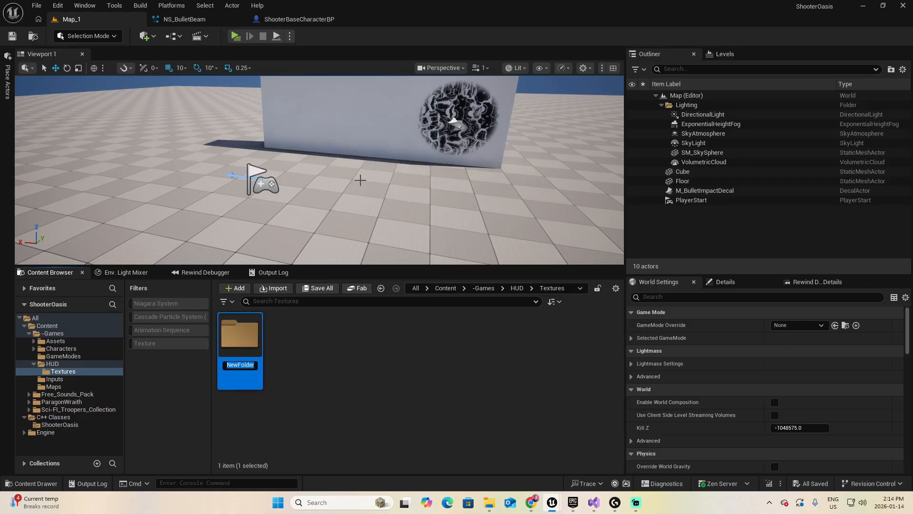
pyautogui.write('Crosshair')
pyautogui.press('Return')
pyautogui.doubleClick(240, 338)
# Step: Show the download options of the crosshair repository on GitHub, and extract crosshair-main.zip in the Downloads folder with File Explorer
pyautogui.hotkey('alt', 'Tab')
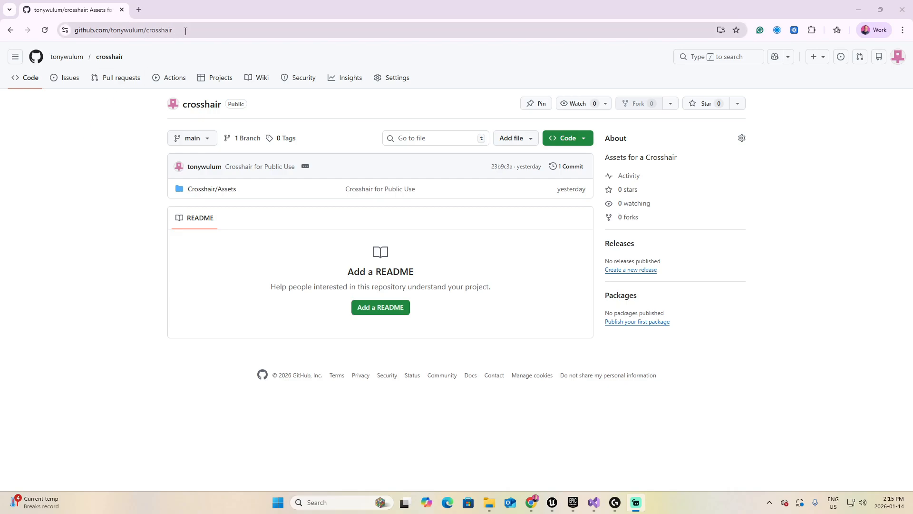
pyautogui.click(584, 140)
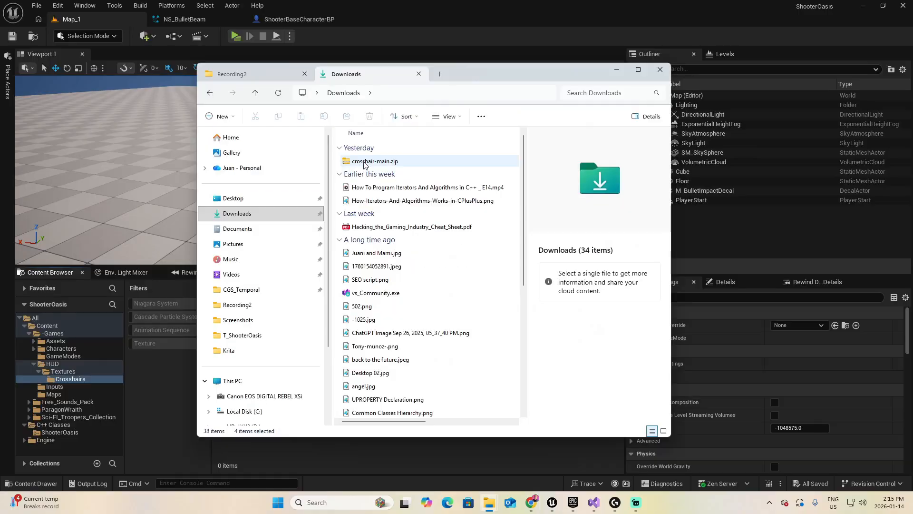
pyautogui.click(365, 162)
pyautogui.rightClick(364, 162)
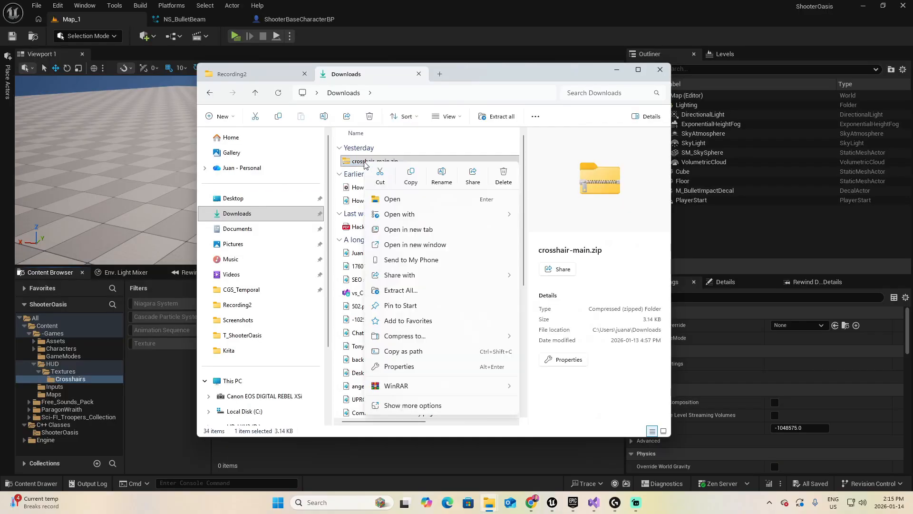
pyautogui.click(409, 291)
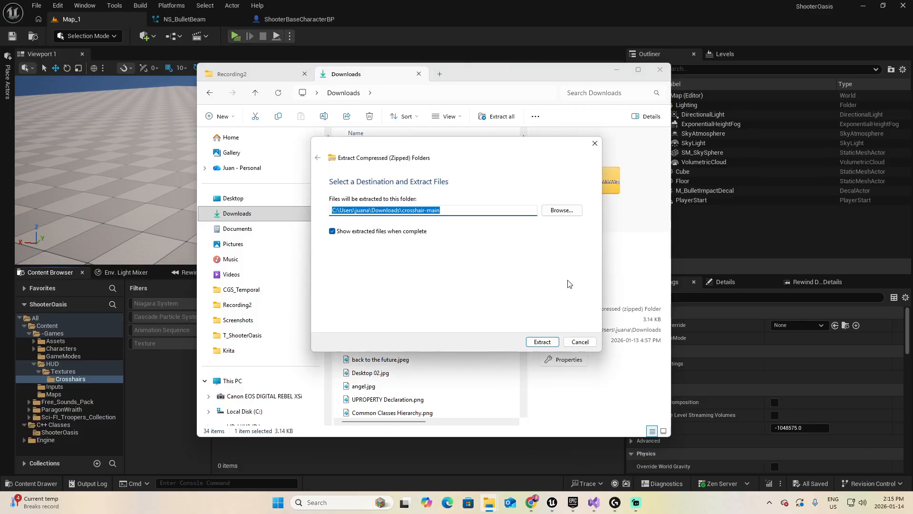
pyautogui.click(542, 342)
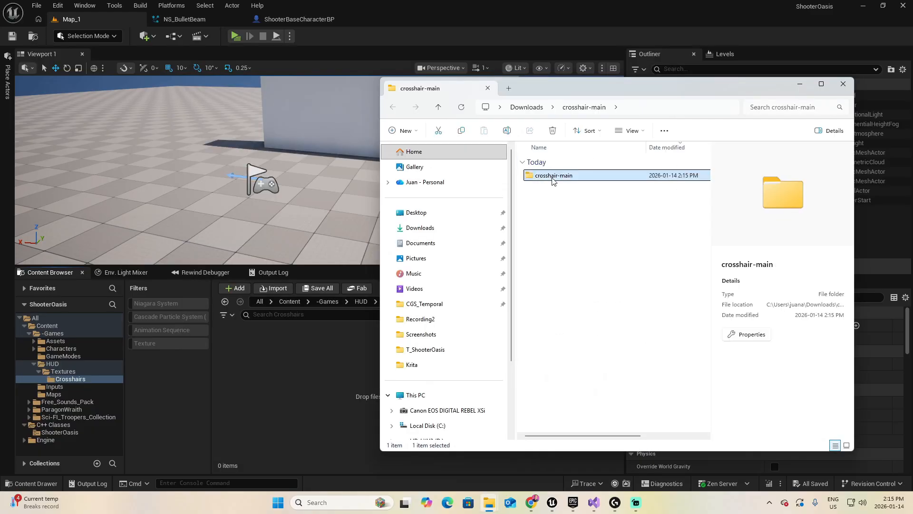
# Step: Import all five crosshair PNG files from the extracted Crosshair/Assets folder into the Crosshairs content folder in Unreal Editor
pyautogui.doubleClick(551, 176)
pyautogui.doubleClick(546, 177)
pyautogui.doubleClick(542, 176)
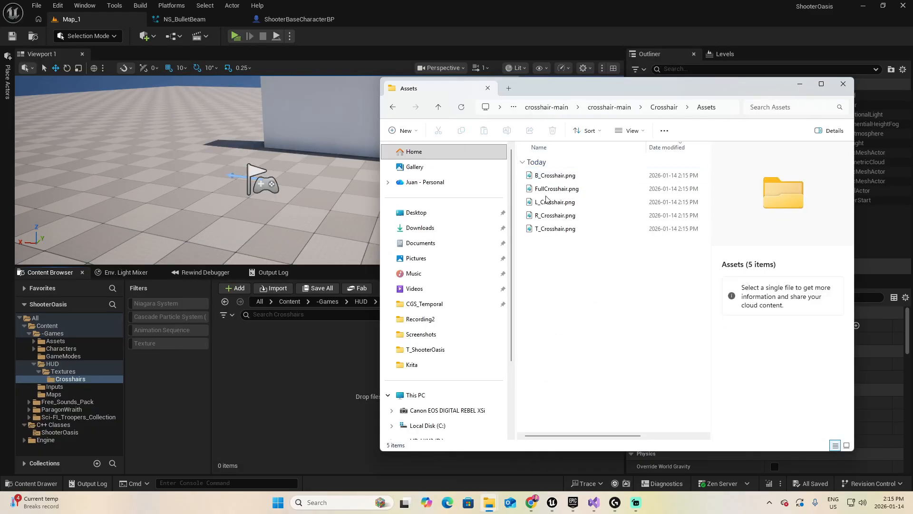
pyautogui.click(567, 176)
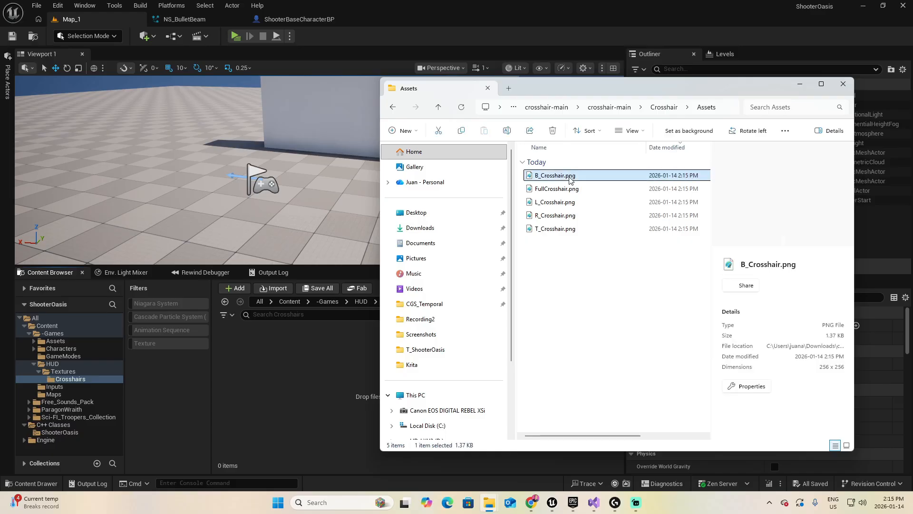
pyautogui.keyDown('shift'); pyautogui.click(575, 230); pyautogui.keyUp('shift')
pyautogui.moveTo(575, 230); pyautogui.dragTo(256, 367)
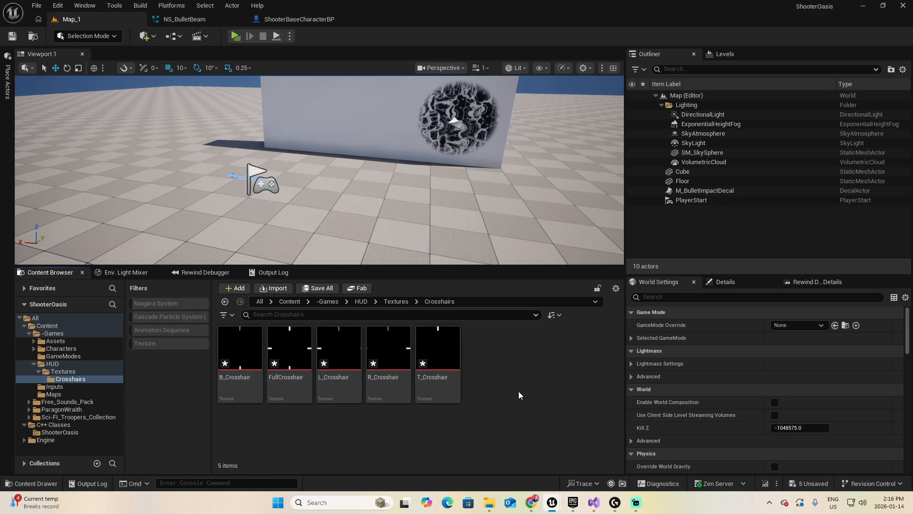
# Step: Set the B_Crosshair texture's Mip Gen Settings to NoMipmaps and its Texture Group to UI, then save and close it
pyautogui.moveTo(236, 383)
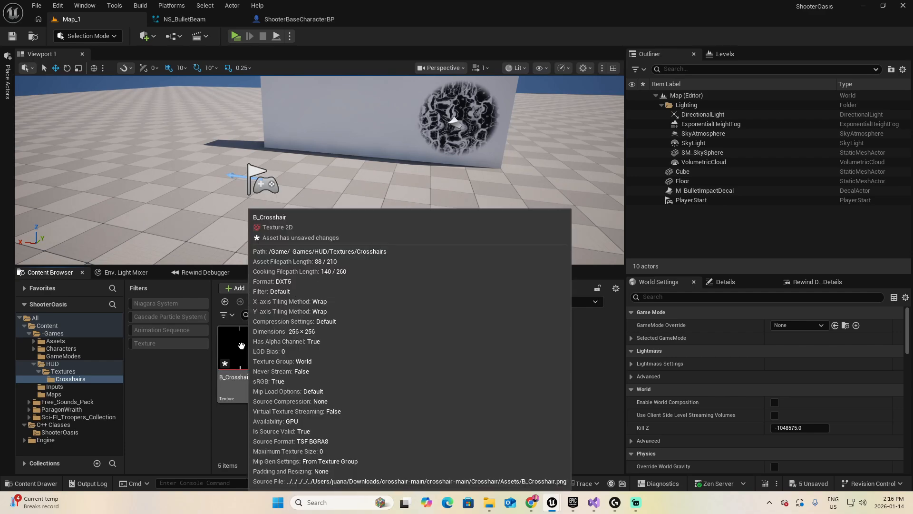
pyautogui.click(236, 343)
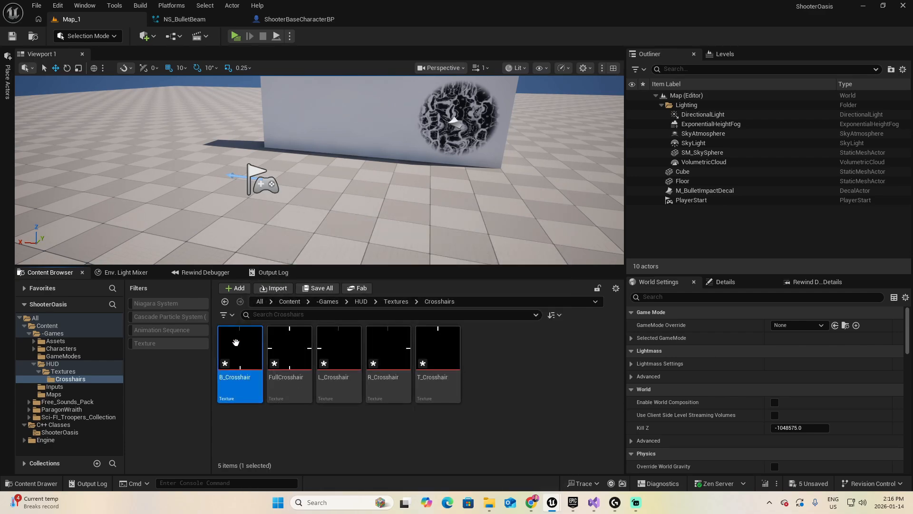
pyautogui.doubleClick(236, 343)
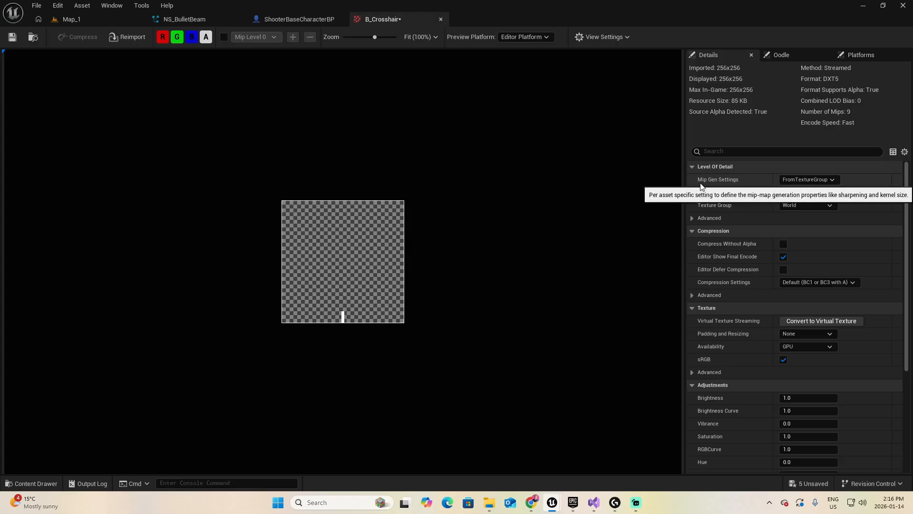
pyautogui.click(823, 180)
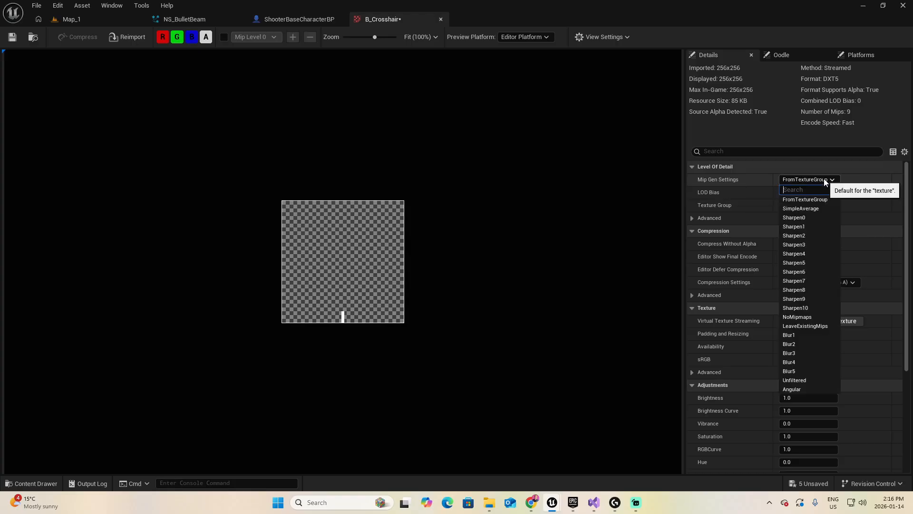
pyautogui.click(802, 316)
pyautogui.click(794, 204)
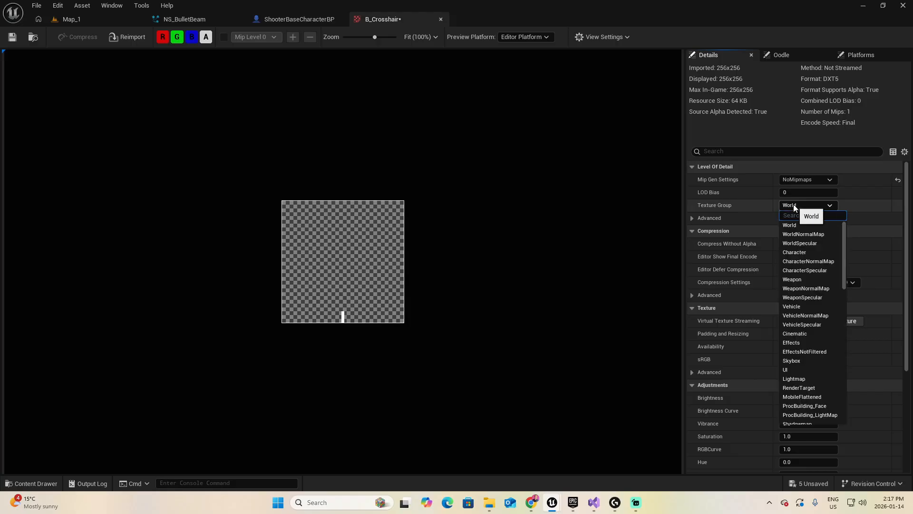
pyautogui.click(791, 370)
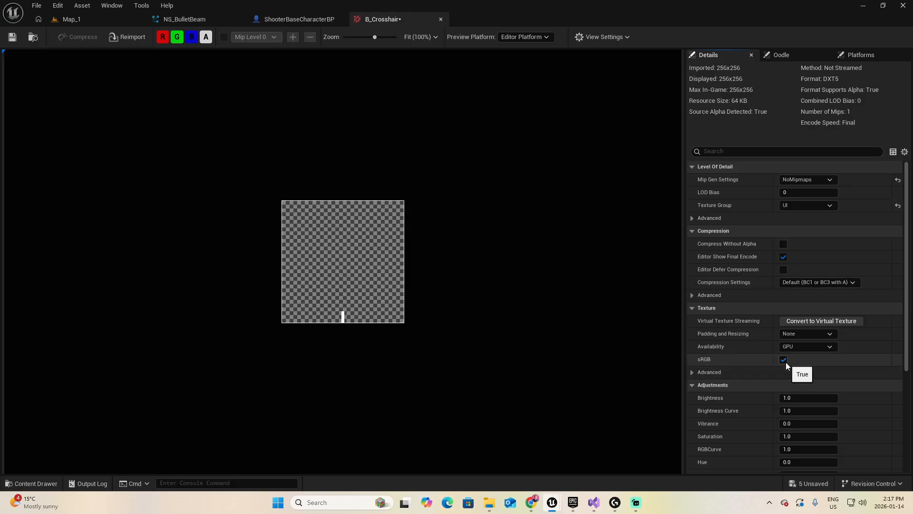
pyautogui.click(12, 37)
pyautogui.click(440, 20)
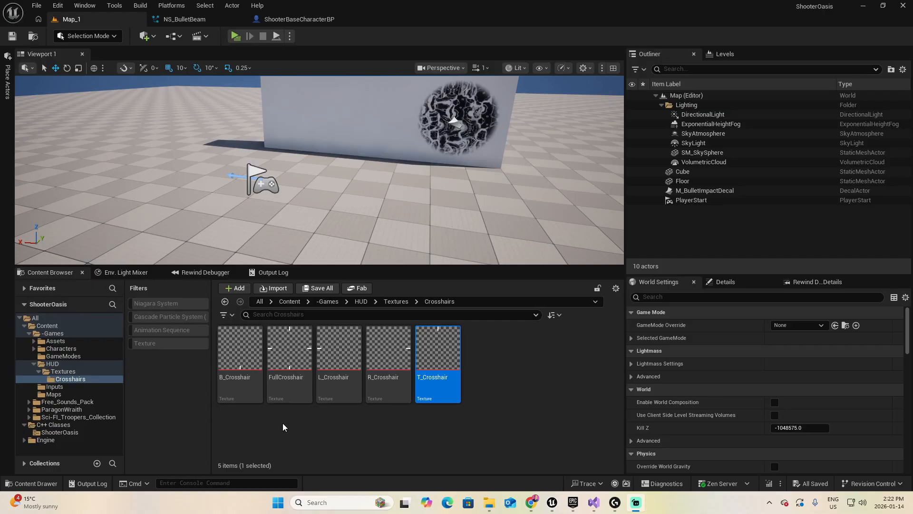
# Step: Move the Textures folder from the HUD folder into the Assets folder under -Games
pyautogui.click(58, 373)
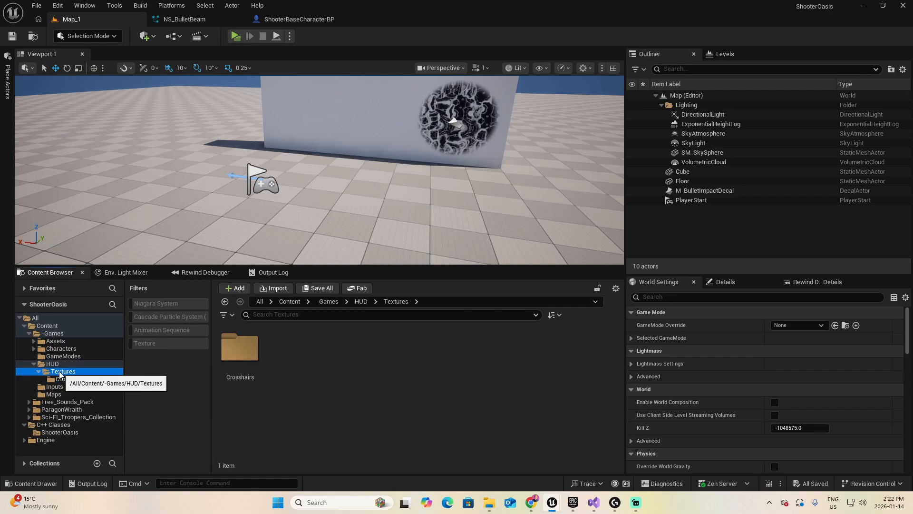
pyautogui.click(56, 364)
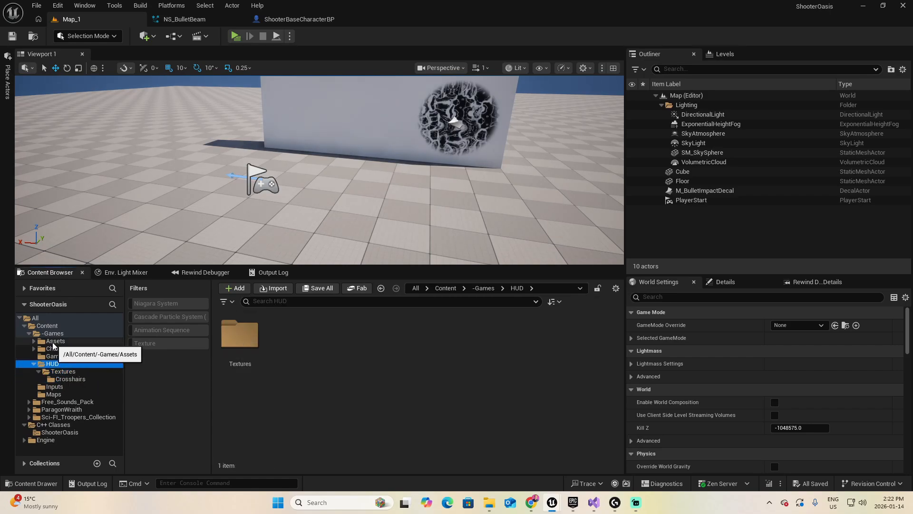
pyautogui.moveTo(240, 330); pyautogui.dragTo(53, 344)
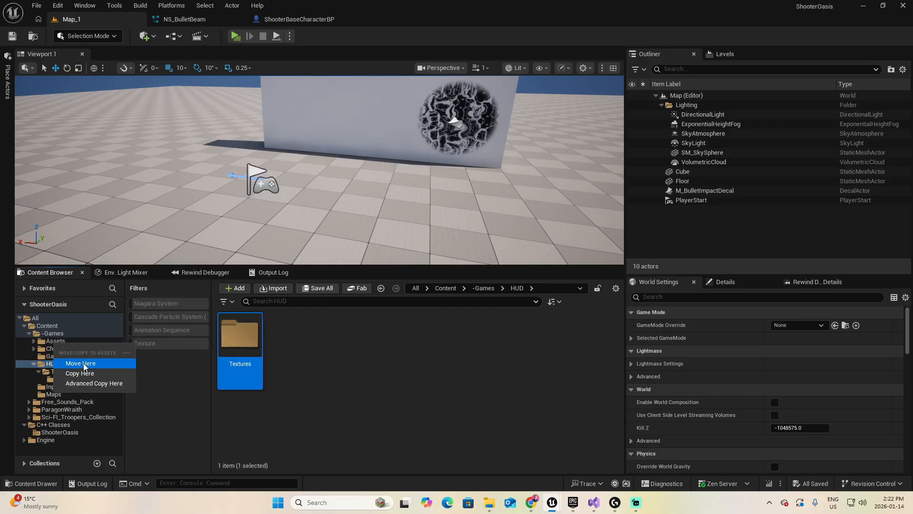
pyautogui.click(84, 364)
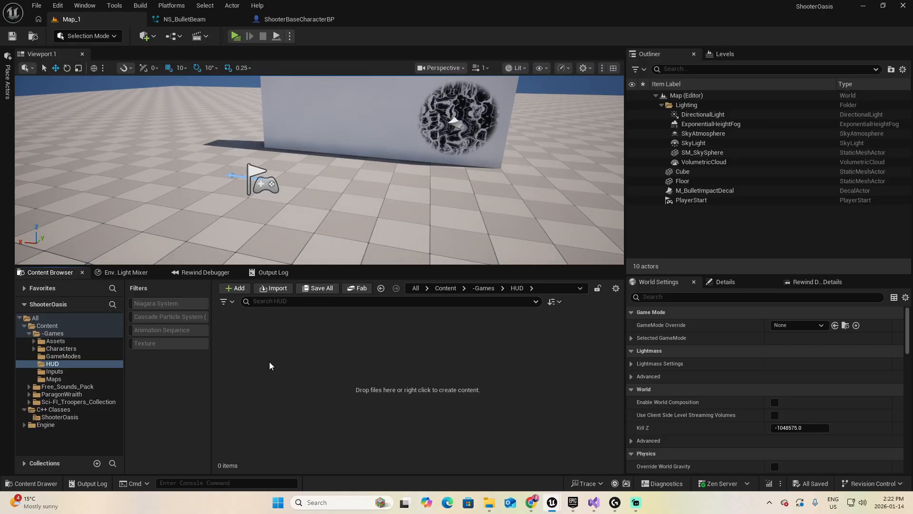
# Step: Create a Blueprint class in the HUD folder with HUD as its parent class and name it PlayingHUDBP
pyautogui.rightClick(270, 361)
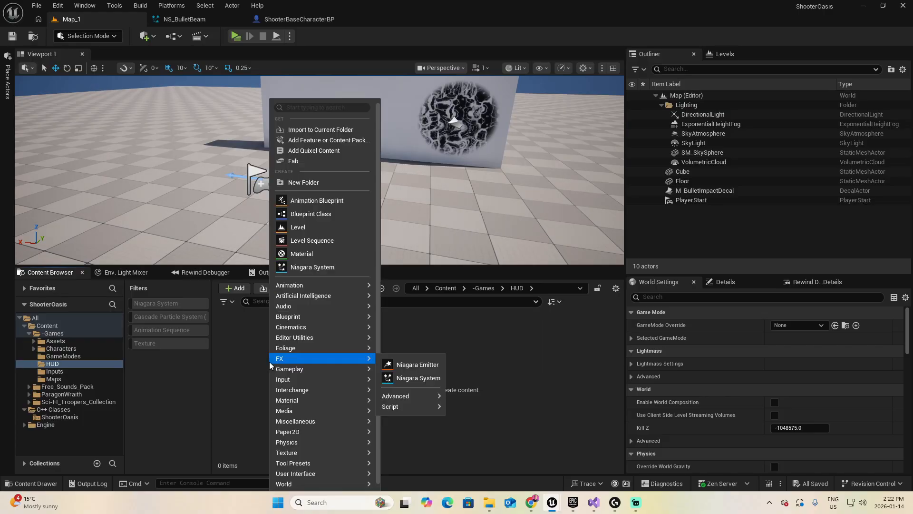
pyautogui.click(314, 214)
pyautogui.click(321, 315)
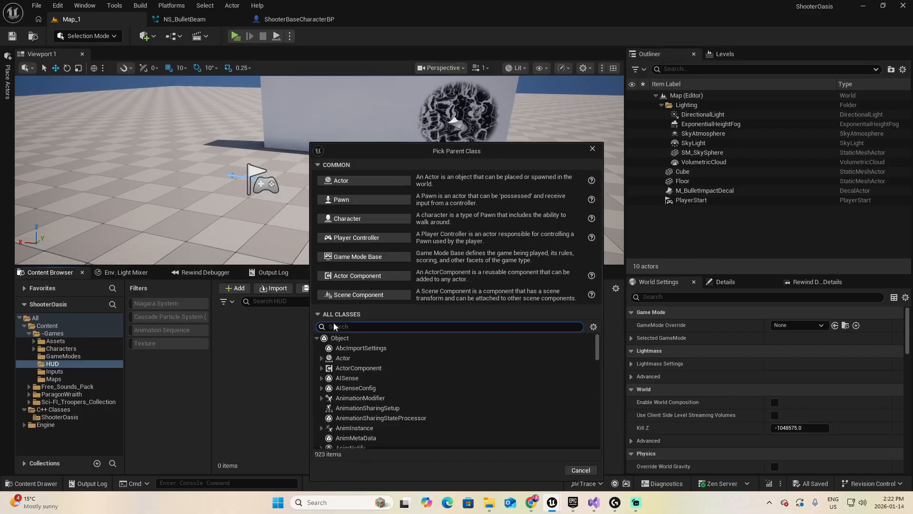
pyautogui.write('hud')
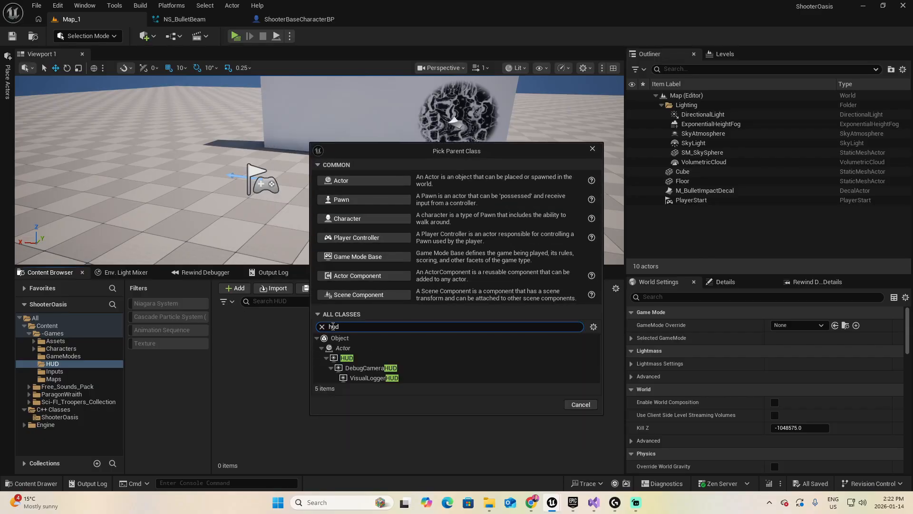
pyautogui.moveTo(359, 358)
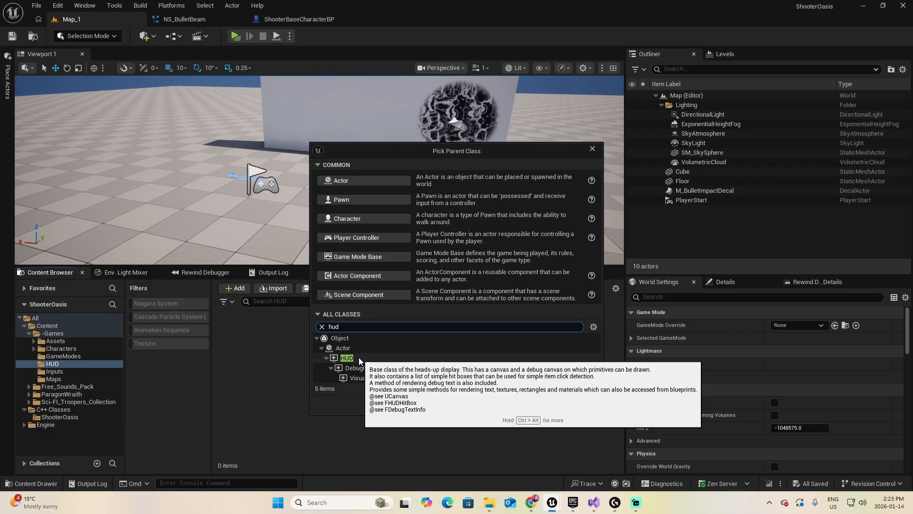
pyautogui.click(359, 358)
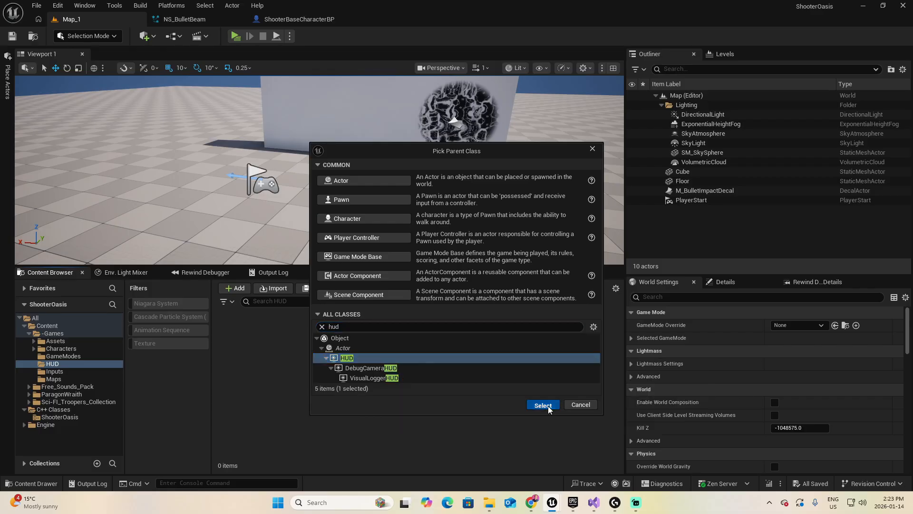
pyautogui.click(548, 406)
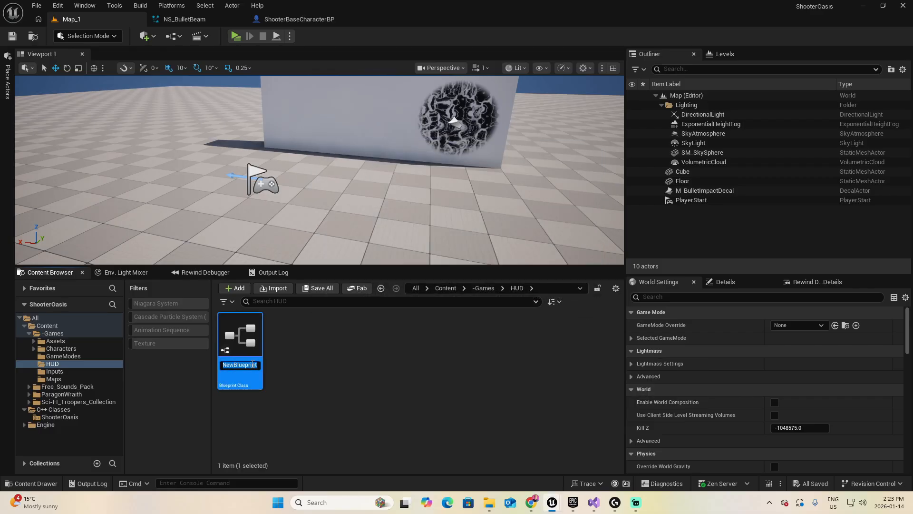
pyautogui.write('PlayingHU')
pyautogui.write('DBP')
pyautogui.press('Return')
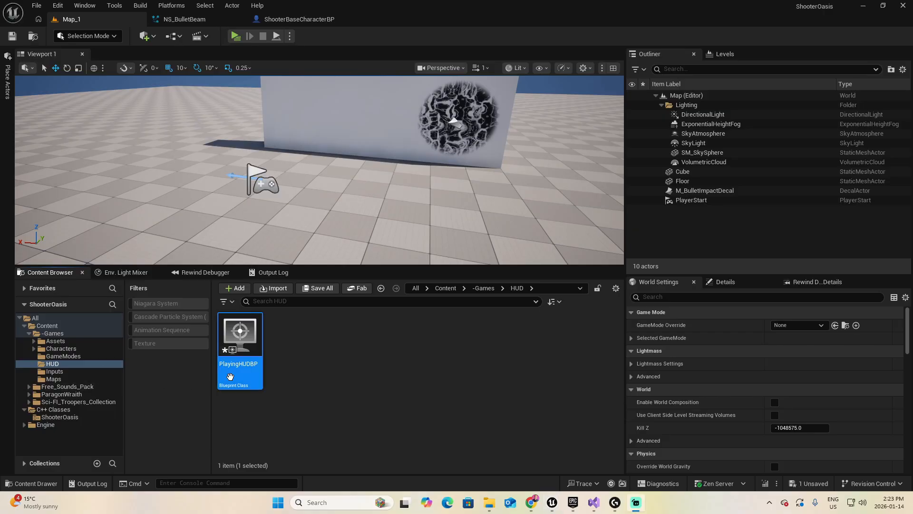
# Step: Set the HUD Class of ShooterGameModeBaseBP in the GameModes folder to PlayingHUDBP, then compile, save and close it
pyautogui.click(72, 357)
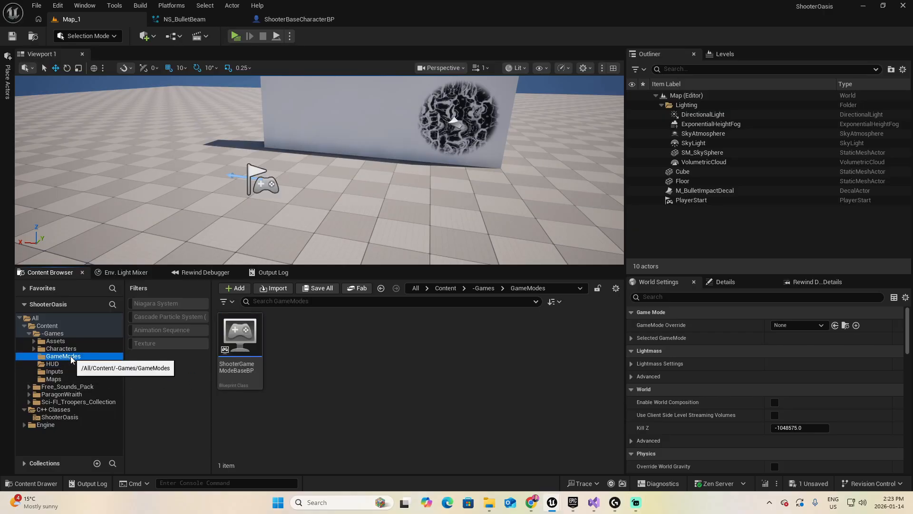
pyautogui.doubleClick(247, 350)
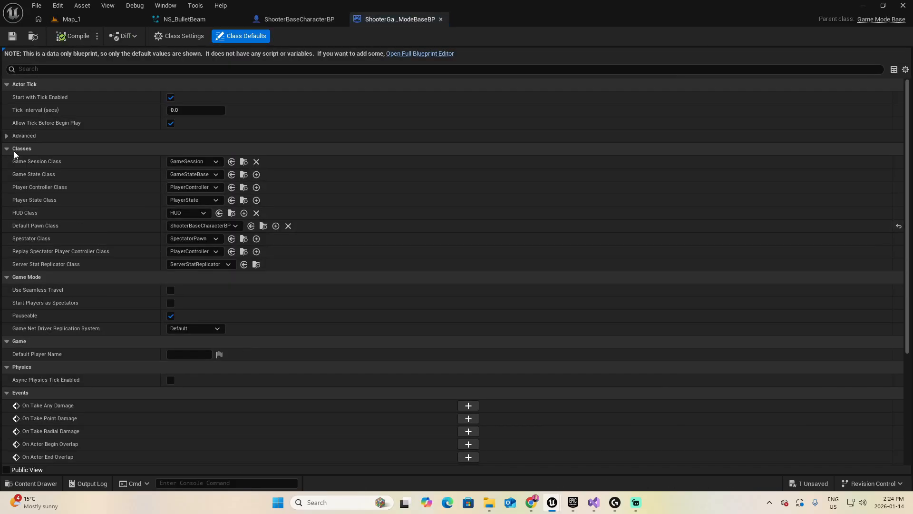
pyautogui.click(205, 213)
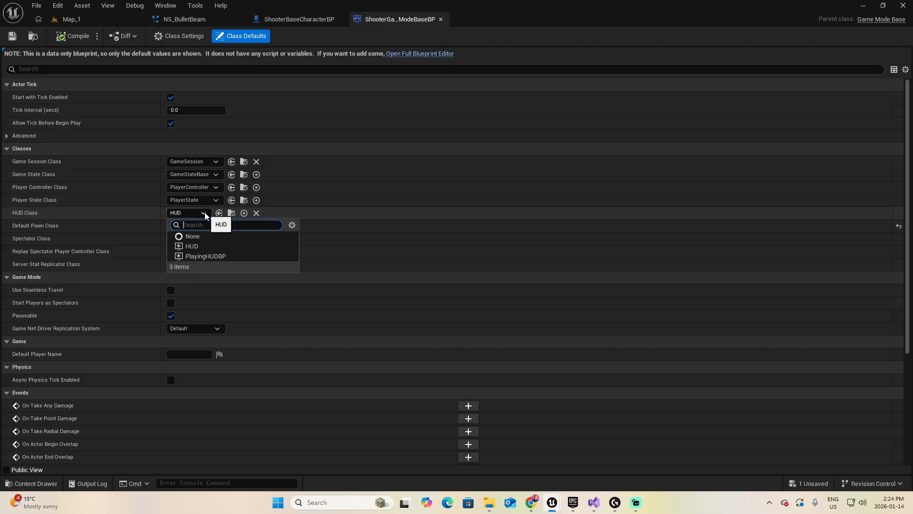
pyautogui.click(212, 257)
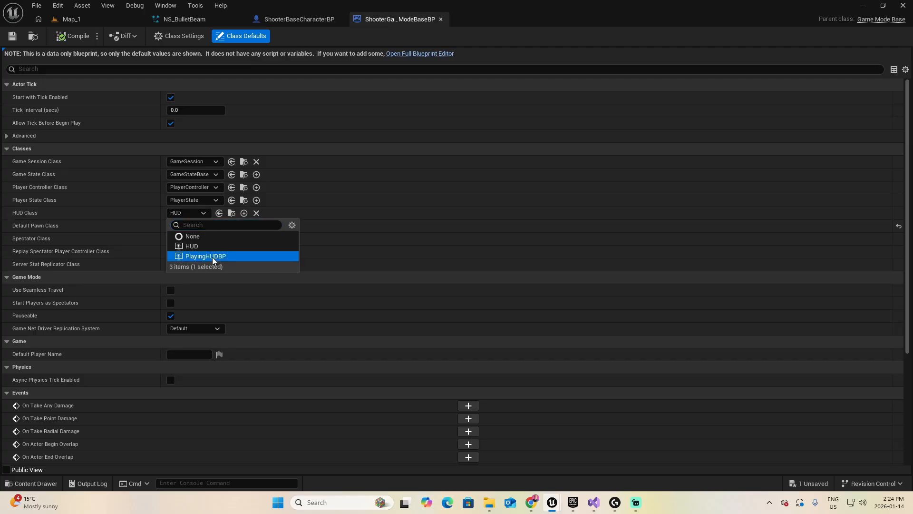
pyautogui.click(75, 38)
pyautogui.hotkey('ctrl', 's')
pyautogui.click(441, 19)
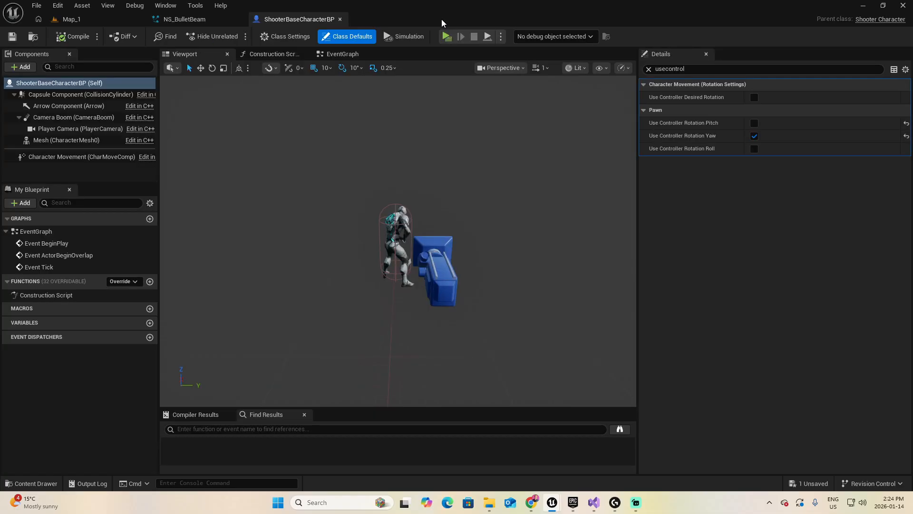
# Step: Create a Blueprint class in the HUD folder with UserWidget as its parent class and name it WBP_Crosshair
pyautogui.click(69, 19)
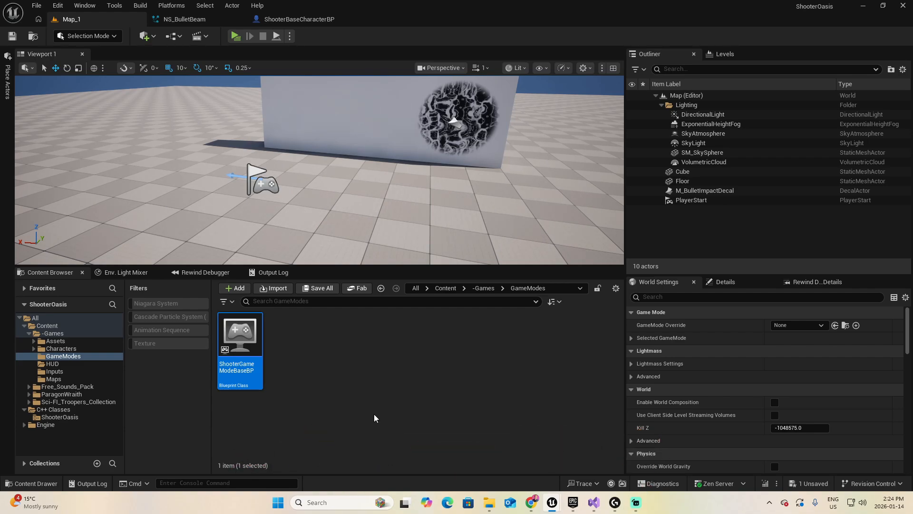
pyautogui.click(53, 364)
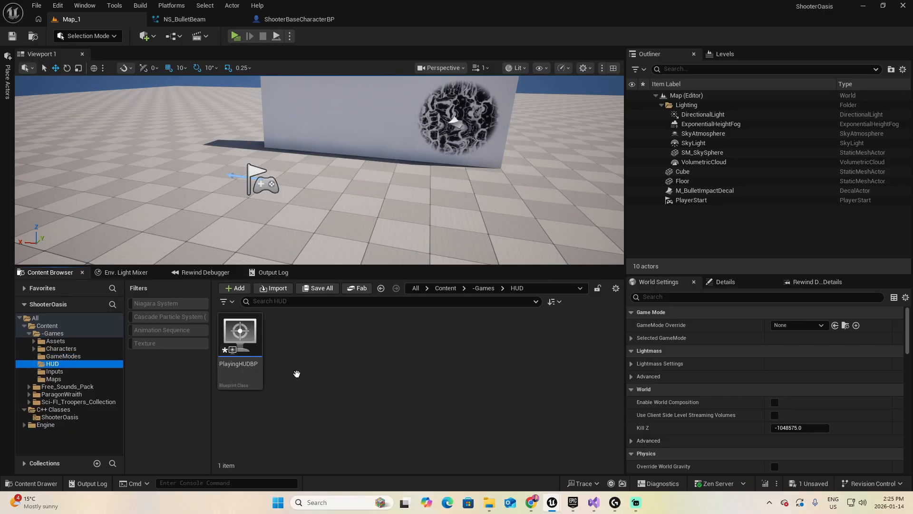
pyautogui.rightClick(312, 386)
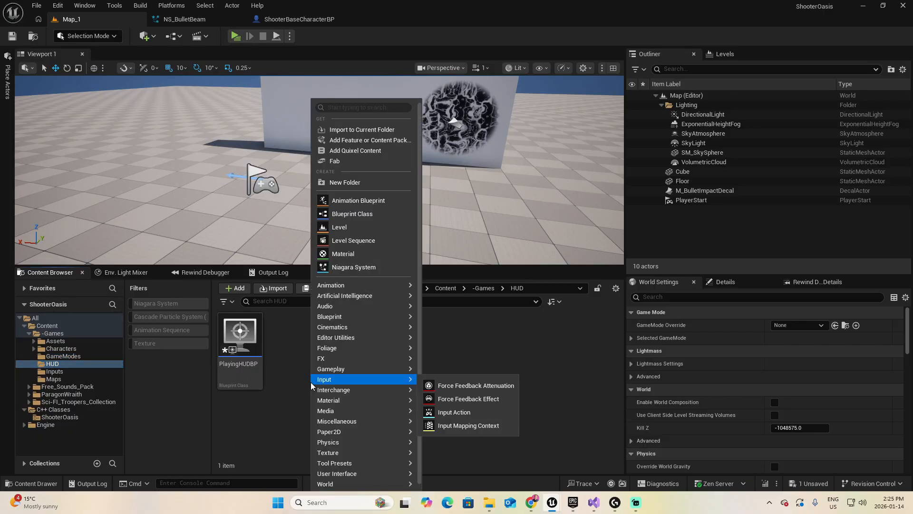
pyautogui.click(355, 217)
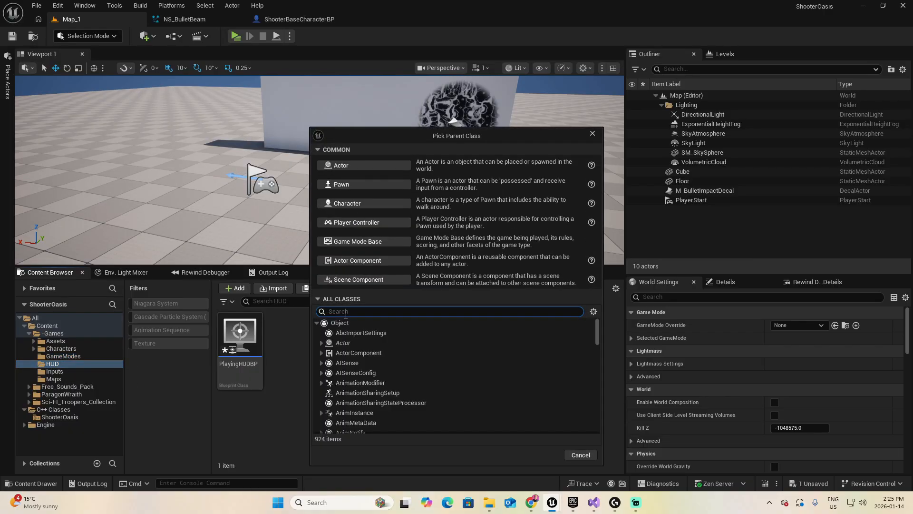
pyautogui.write('userwid')
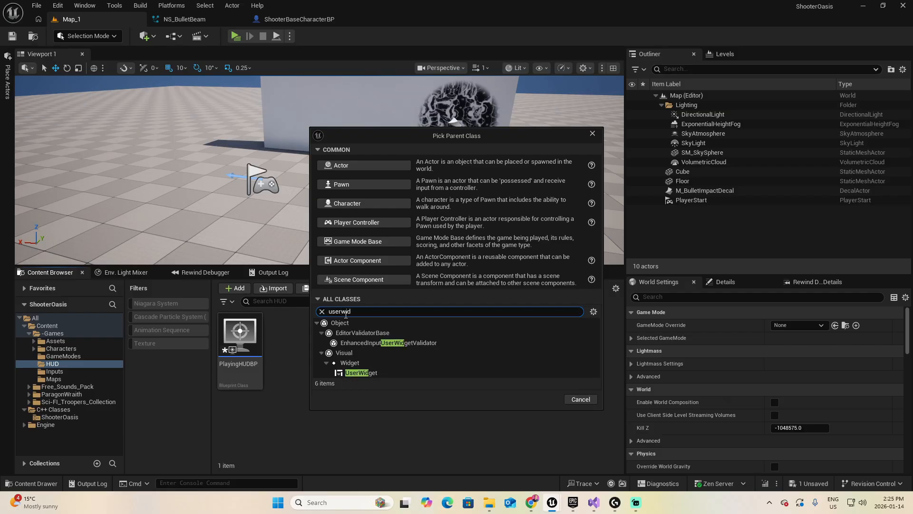
pyautogui.click(379, 373)
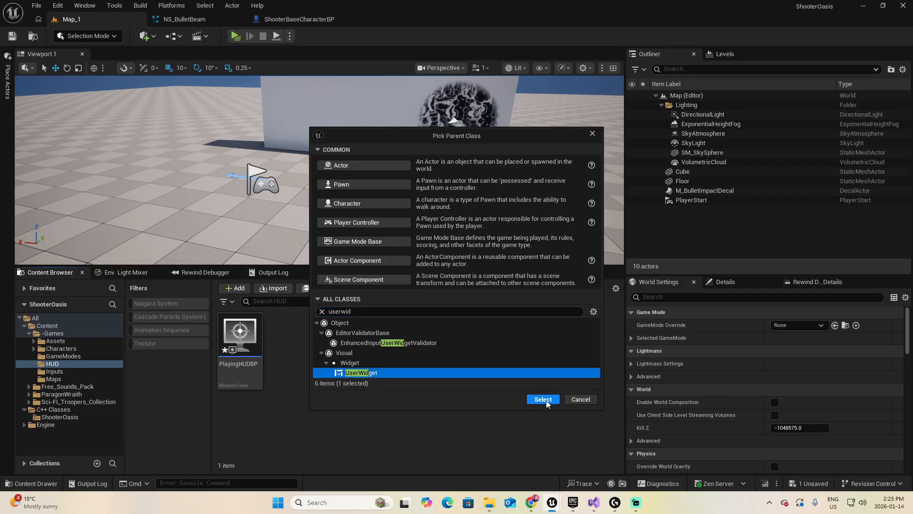
pyautogui.click(544, 400)
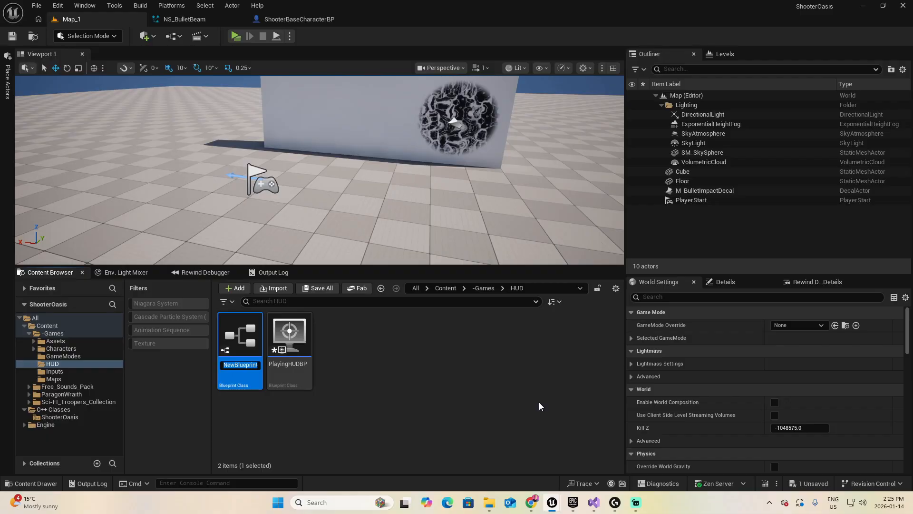
pyautogui.write('WBP')
pyautogui.write('_Crosshair')
pyautogui.press('Return')
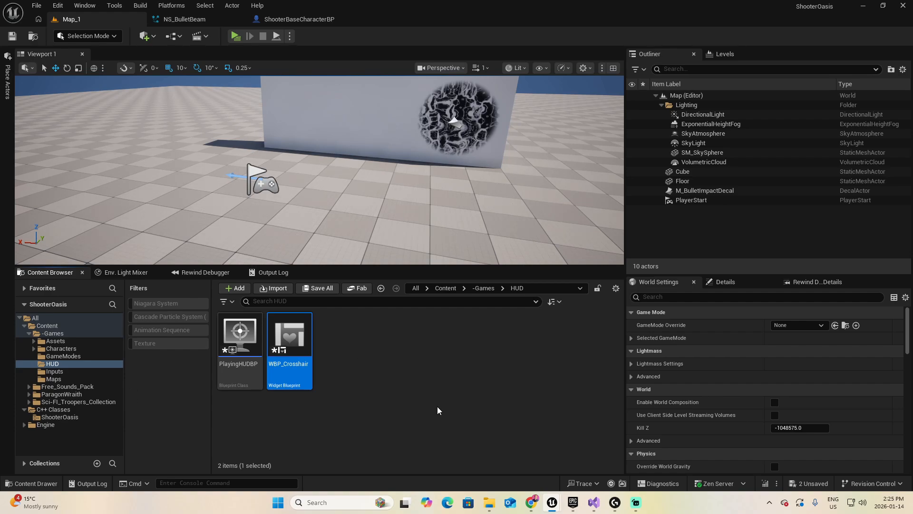
# Step: In the PlayingHUDBP event graph, add a Create Widget node after Event BeginPlay and set its class to WBP_Crosshair
pyautogui.doubleClick(240, 338)
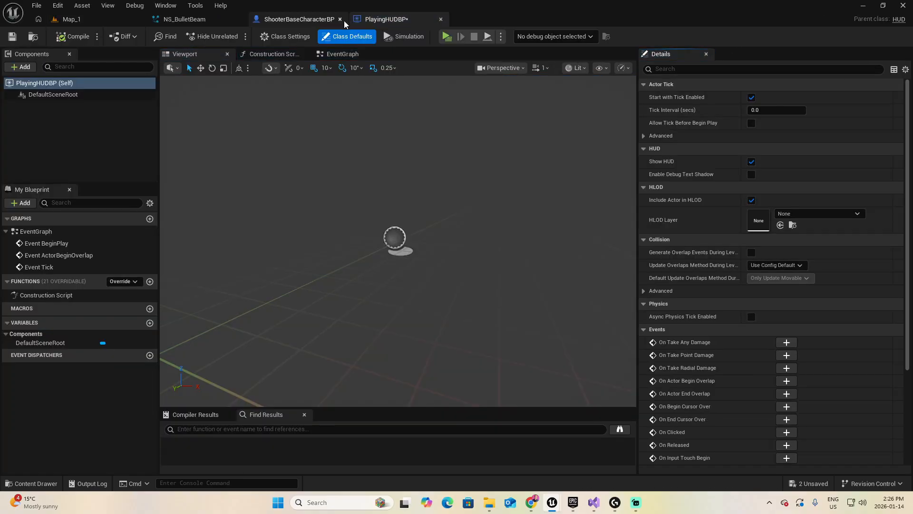
pyautogui.click(345, 54)
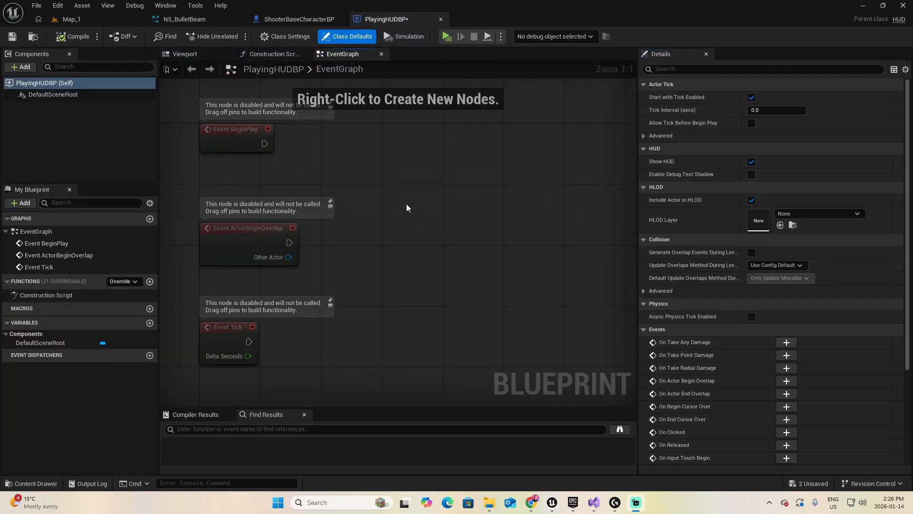
pyautogui.moveTo(406, 207); pyautogui.dragTo(405, 267, button='right')
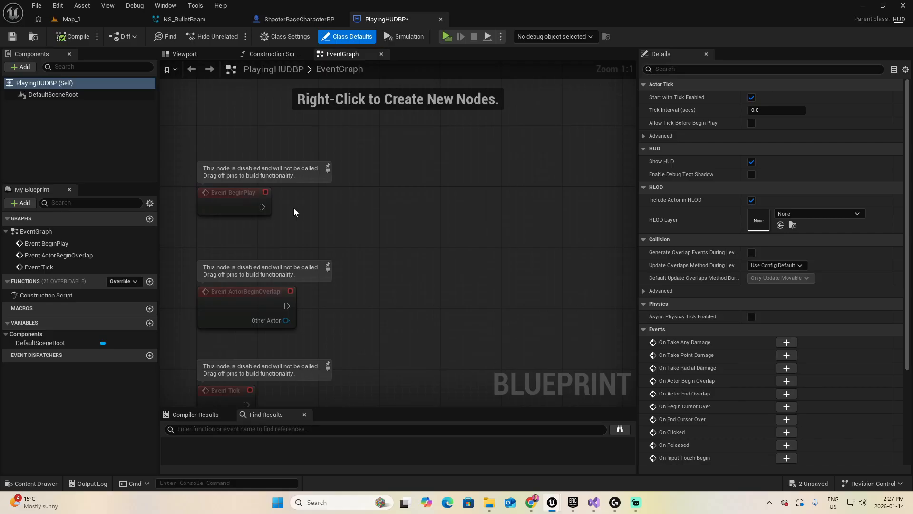
pyautogui.moveTo(262, 206); pyautogui.dragTo(330, 207)
pyautogui.write('create wid')
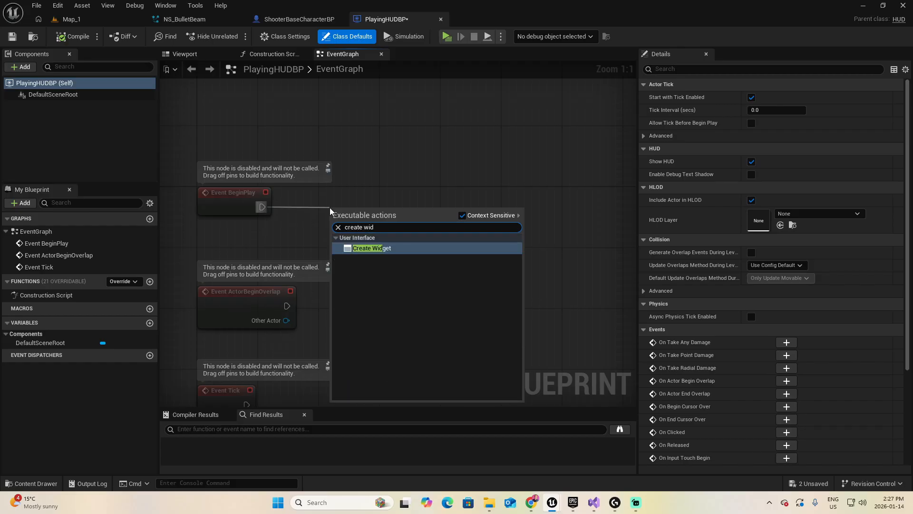
pyautogui.press('Return')
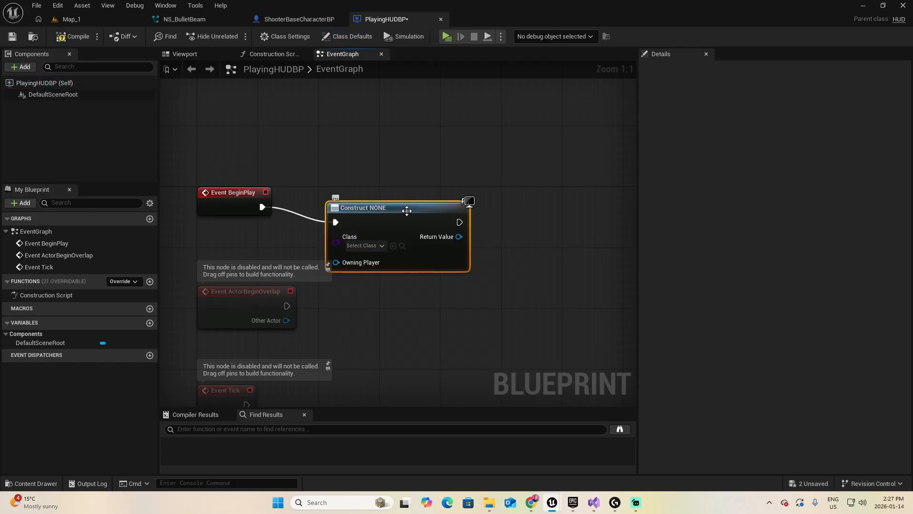
pyautogui.moveTo(398, 194); pyautogui.dragTo(406, 125)
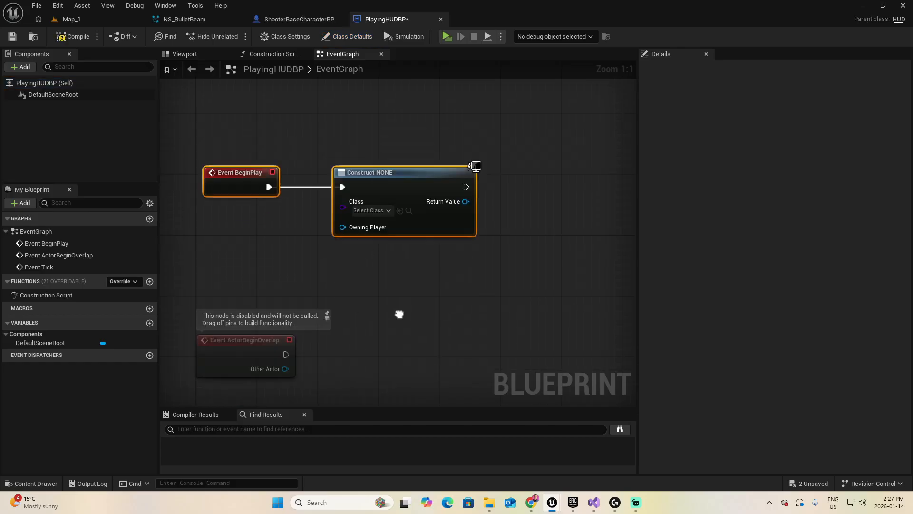
pyautogui.moveTo(400, 314); pyautogui.dragTo(394, 342, button='right')
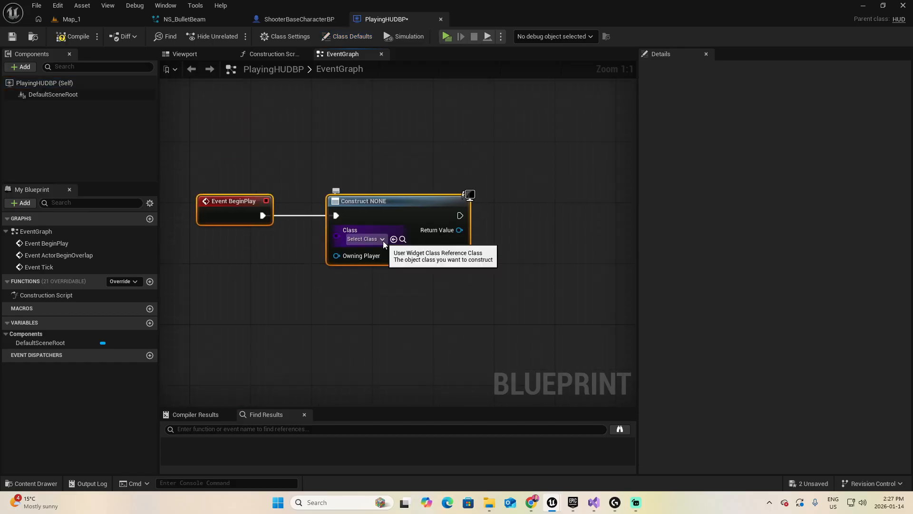
pyautogui.click(383, 241)
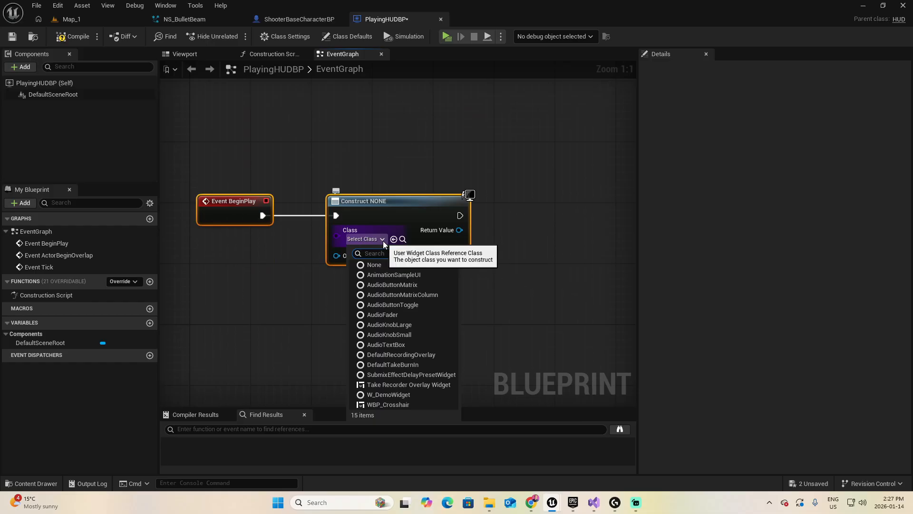
pyautogui.click(399, 405)
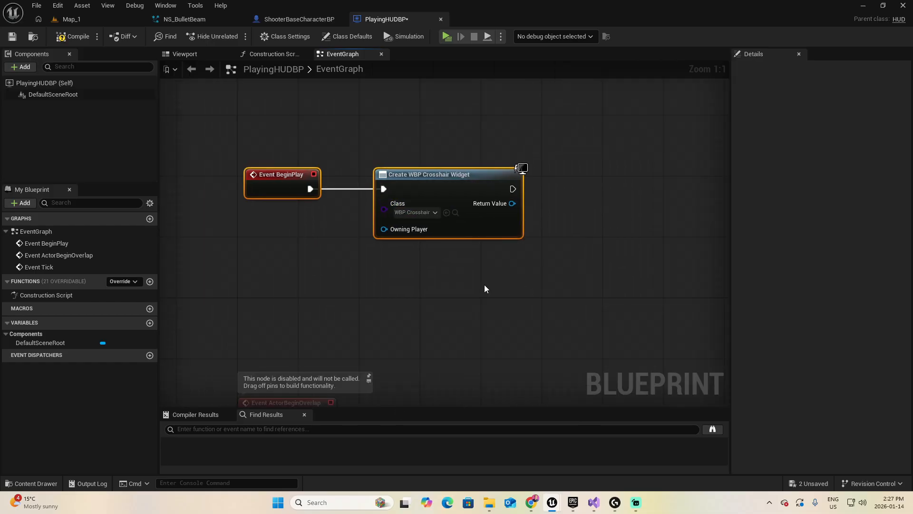
# Step: Add a Get Owning Player Controller node and connect its return value to the crosshair widget node's Owning Player input
pyautogui.rightClick(278, 265)
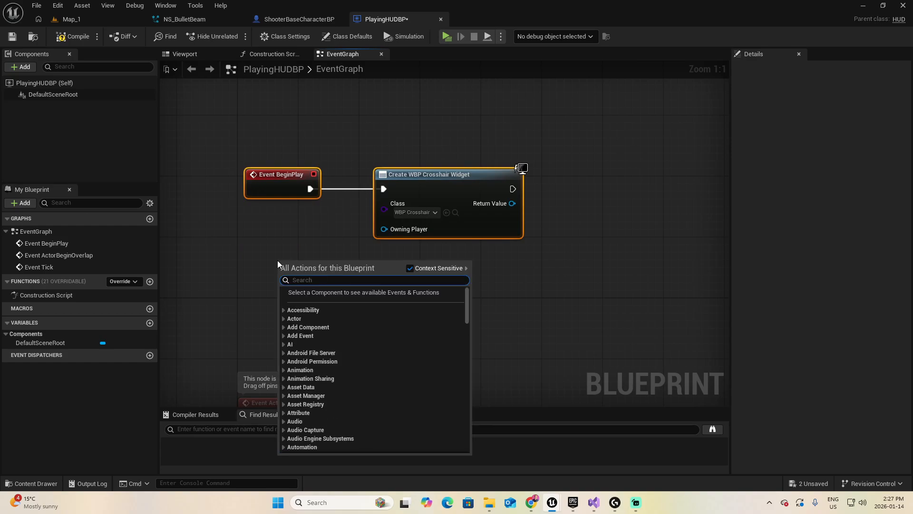
pyautogui.write('get')
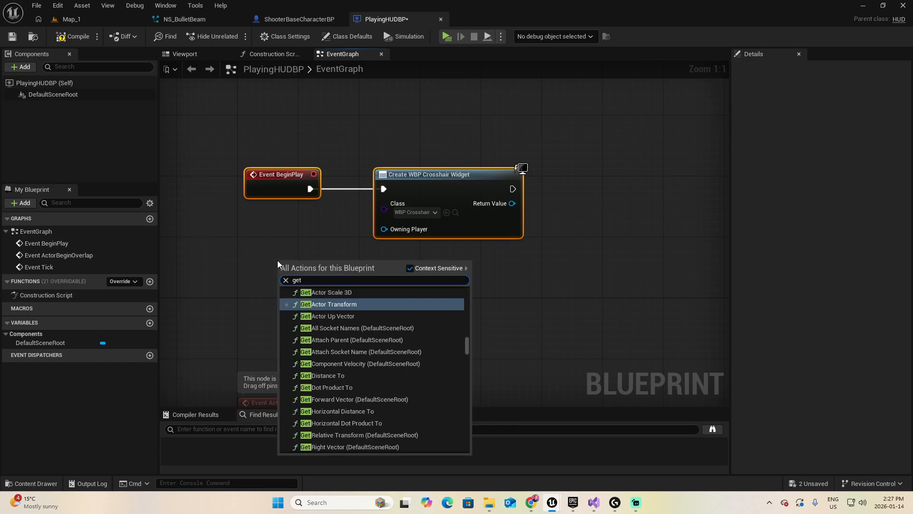
pyautogui.write(' owning play')
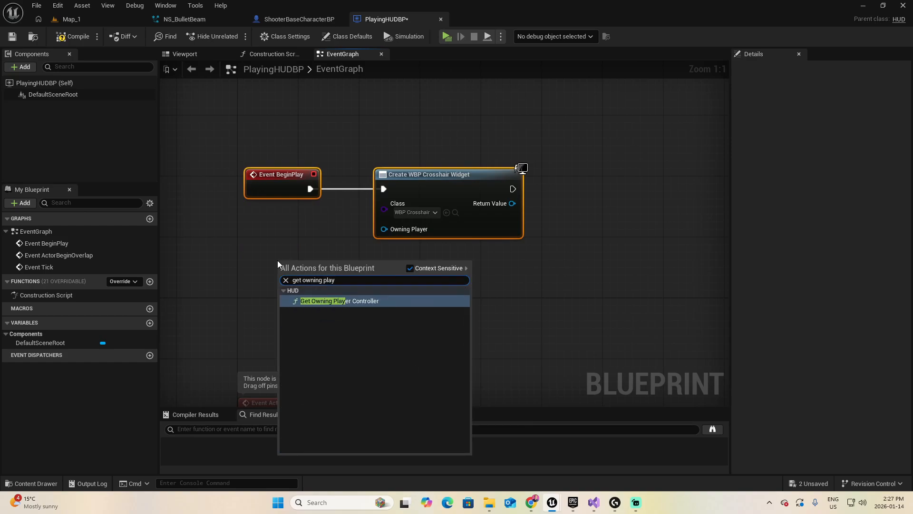
pyautogui.click(452, 301)
pyautogui.moveTo(340, 248); pyautogui.dragTo(383, 229)
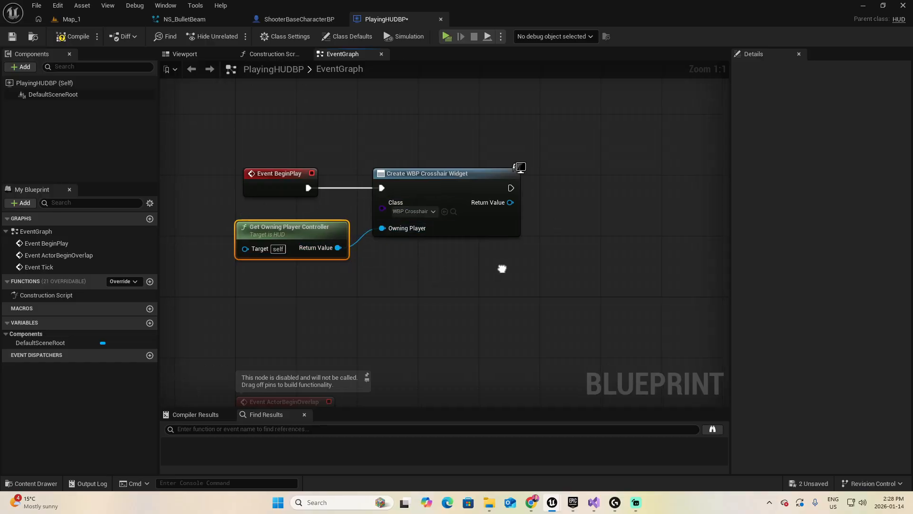
# Step: Add an Add to Viewport node after the Create WBP Crosshair Widget node and connect the widget's Return Value to its Target
pyautogui.moveTo(445, 265)
pyautogui.mouseDown(button='right')
pyautogui.moveTo(420, 281)
pyautogui.moveTo(433, 274)
pyautogui.mouseUp(button='right')
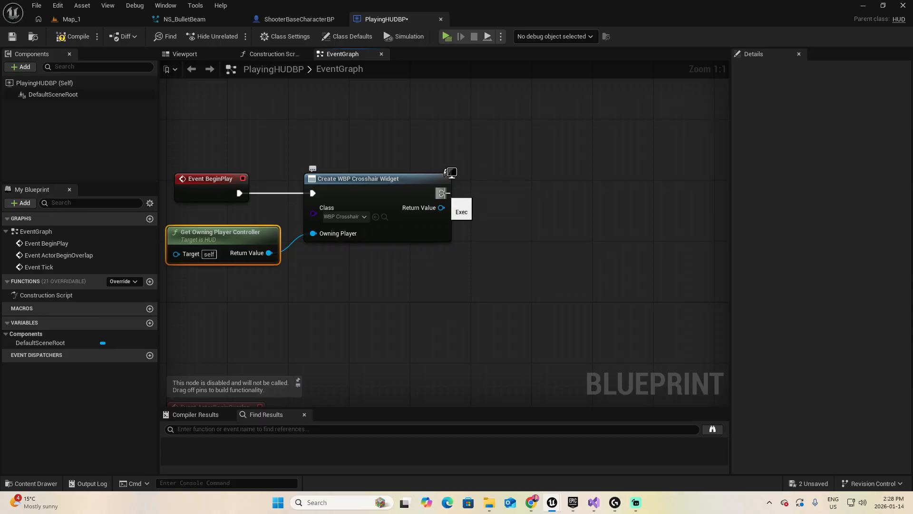
pyautogui.moveTo(441, 193); pyautogui.dragTo(480, 199)
pyautogui.write('a')
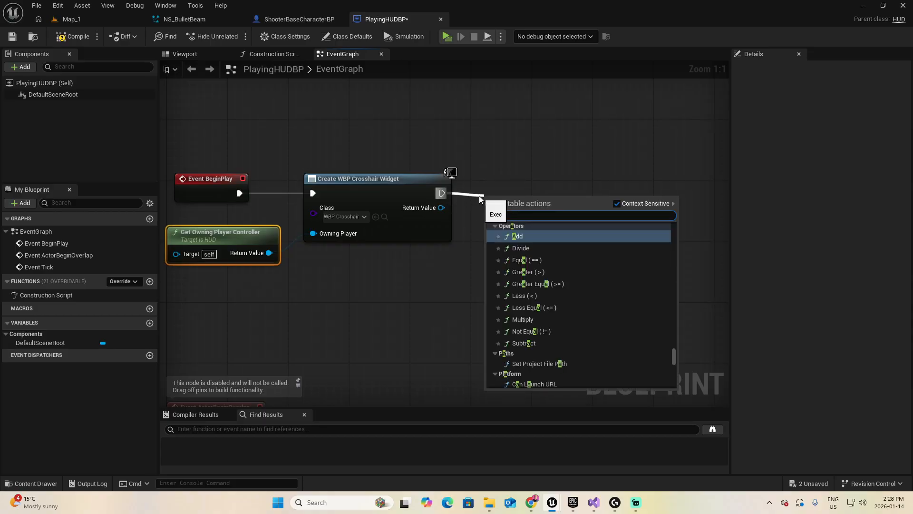
pyautogui.write('dd to view')
pyautogui.press('Return')
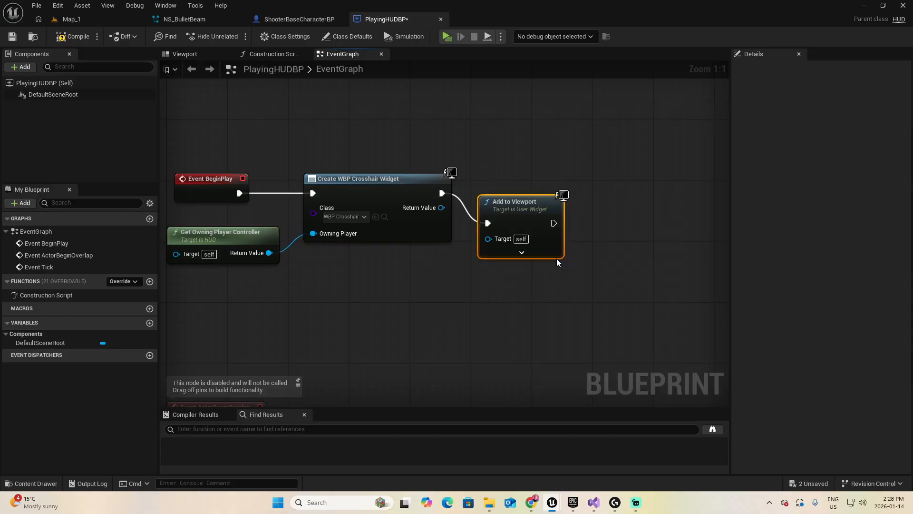
pyautogui.moveTo(442, 208); pyautogui.dragTo(505, 208)
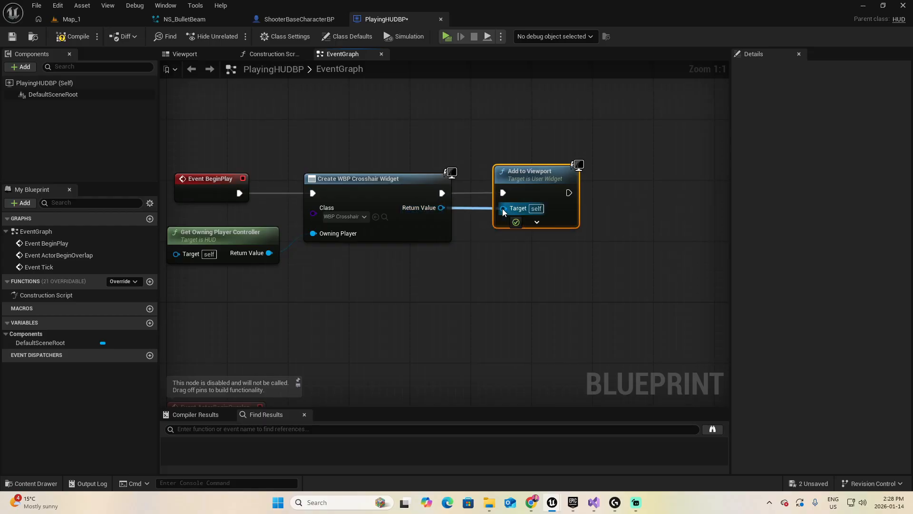
pyautogui.moveTo(444, 289); pyautogui.dragTo(477, 278, button='right')
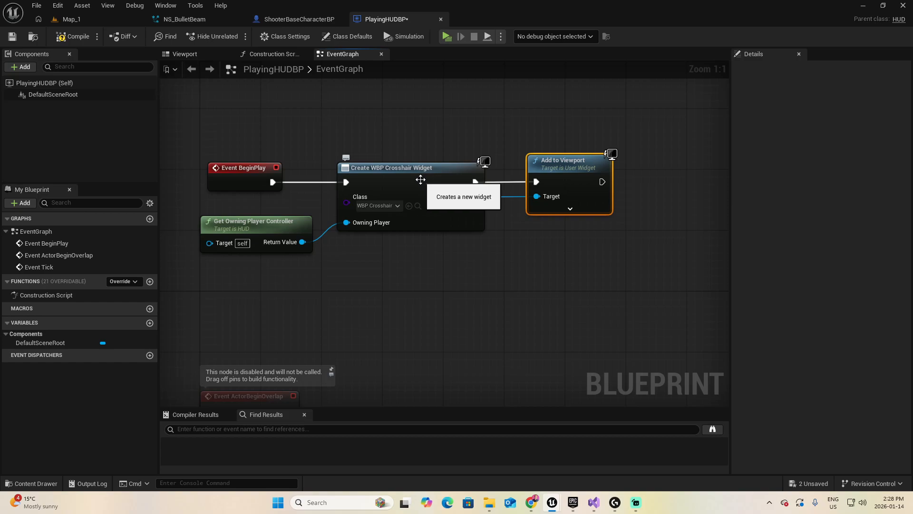
# Step: Create a variable named CrosshairWidget in PlayingHUDBP and set its type to WBP Crosshair Object Reference
pyautogui.click(21, 203)
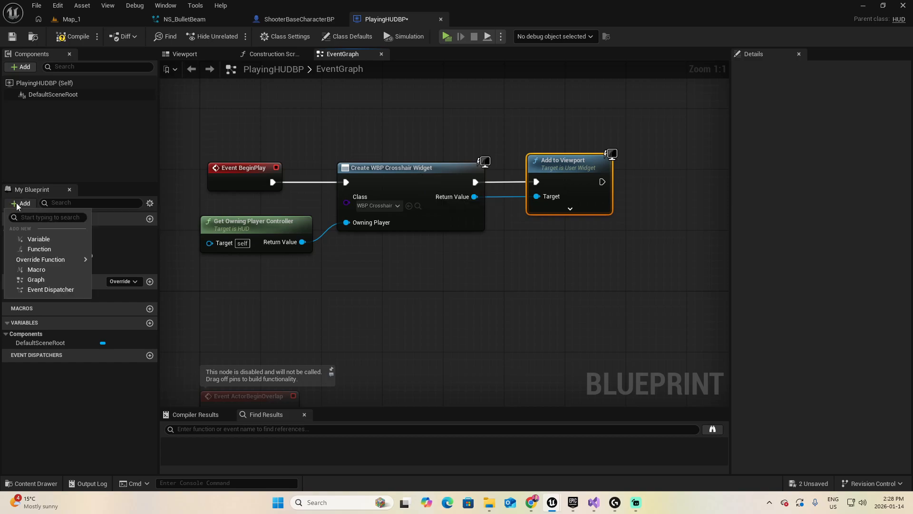
pyautogui.click(33, 239)
pyautogui.write('C')
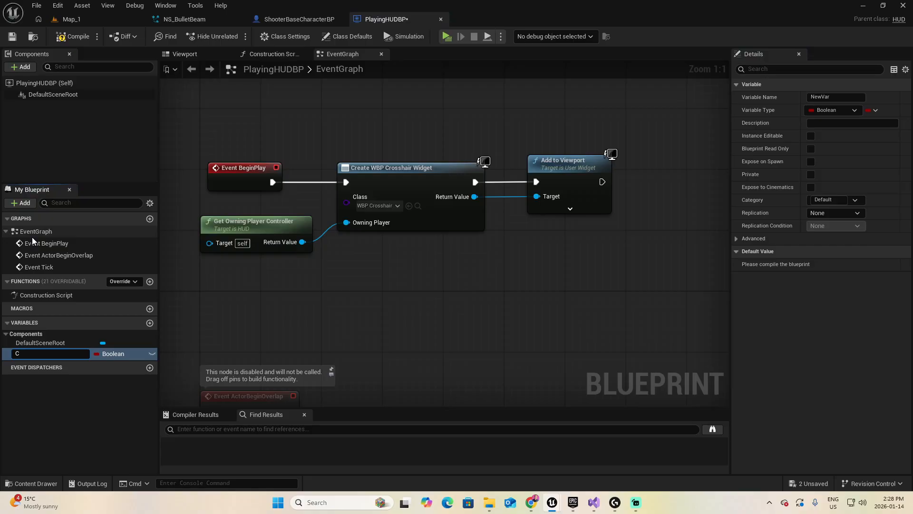
pyautogui.write('rosshairWidget')
pyautogui.press('Return')
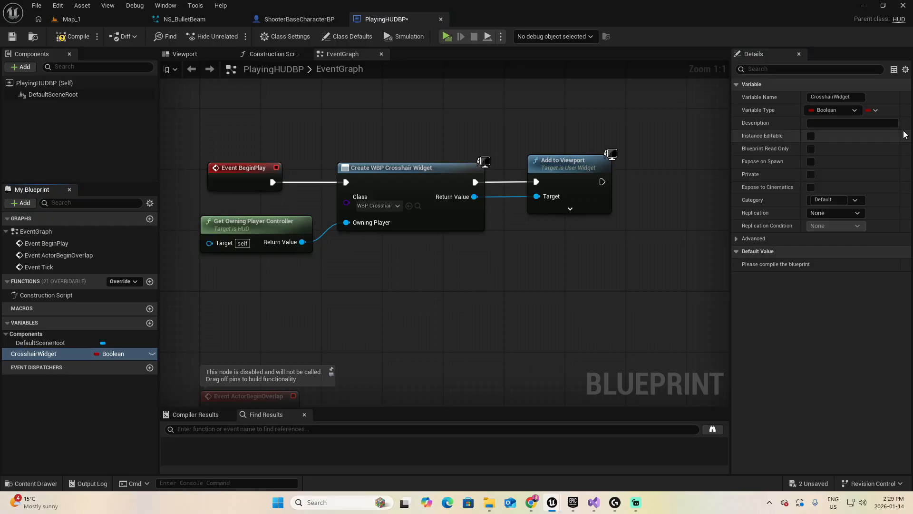
pyautogui.click(854, 111)
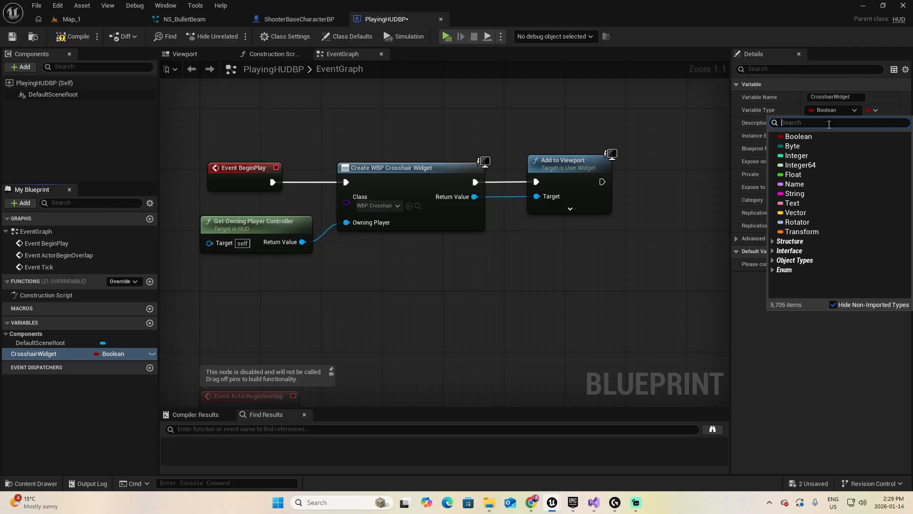
pyautogui.write('wbp')
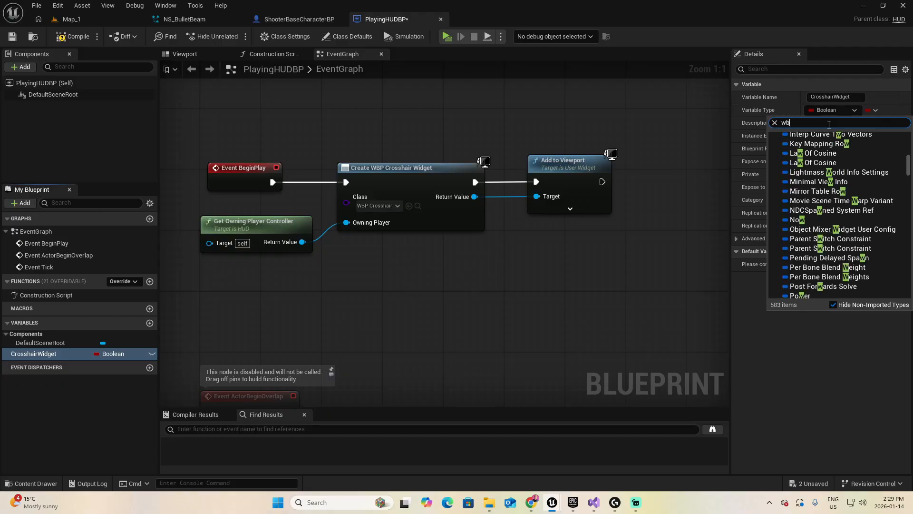
pyautogui.moveTo(832, 150)
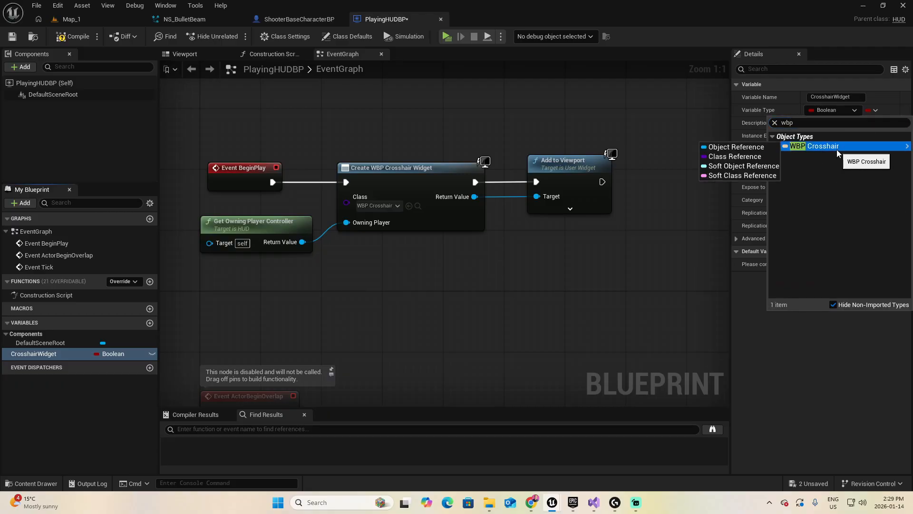
pyautogui.click(743, 147)
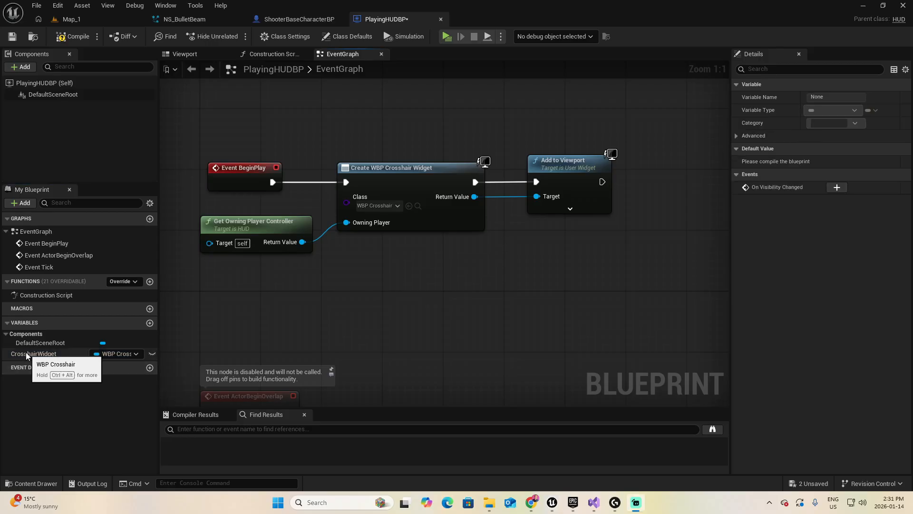
# Step: Add a Set CrosshairWidget node and connect it to the Create WBP Crosshair Widget node's execution output and Return Value
pyautogui.moveTo(26, 353); pyautogui.dragTo(505, 269)
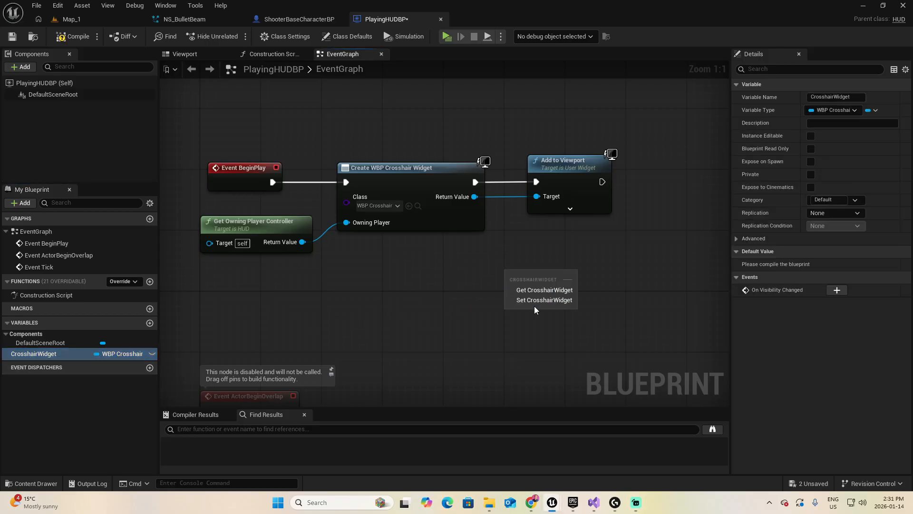
pyautogui.click(535, 305)
pyautogui.moveTo(566, 275); pyautogui.dragTo(586, 270)
pyautogui.moveTo(476, 182); pyautogui.dragTo(532, 276)
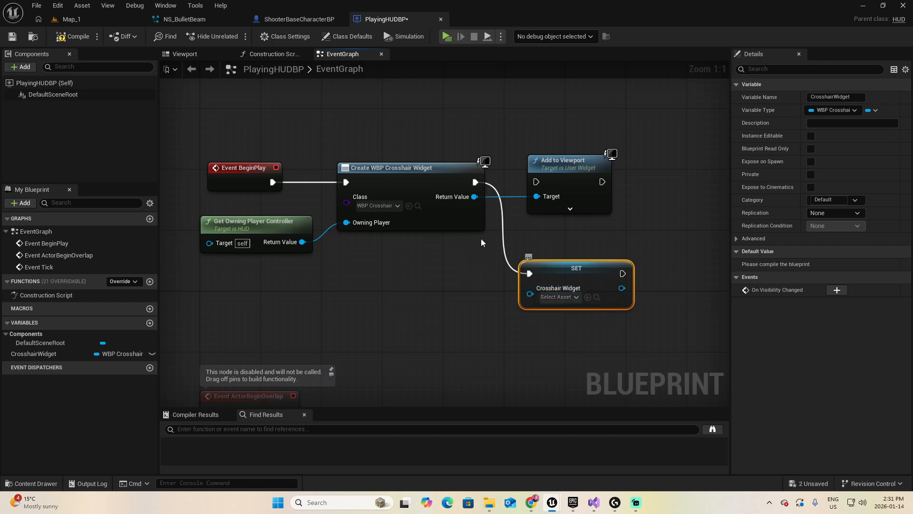
pyautogui.moveTo(475, 196); pyautogui.dragTo(530, 293)
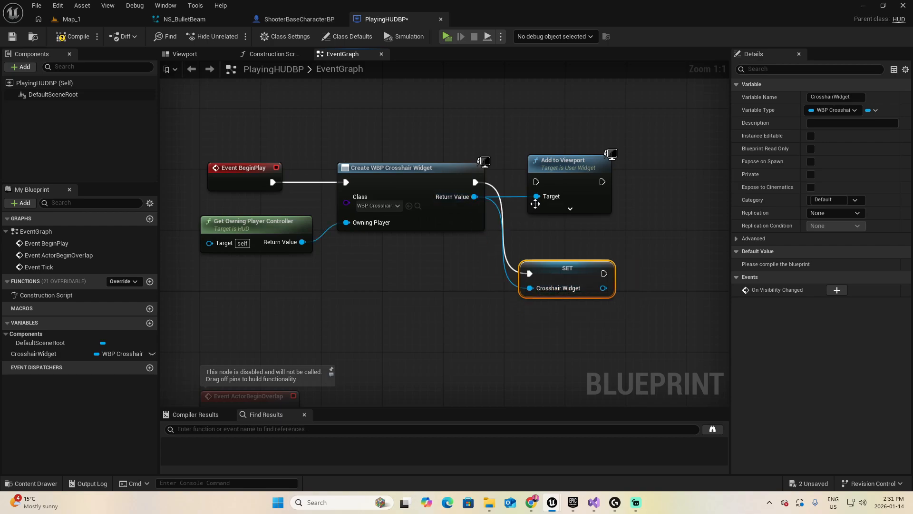
# Step: Disconnect the Add to Viewport node's Target and line it up after the SET node, with its execution input linked from SET
pyautogui.keyDown('alt'); pyautogui.click(537, 195); pyautogui.keyUp('alt')
pyautogui.moveTo(568, 166); pyautogui.dragTo(531, 190, button='right')
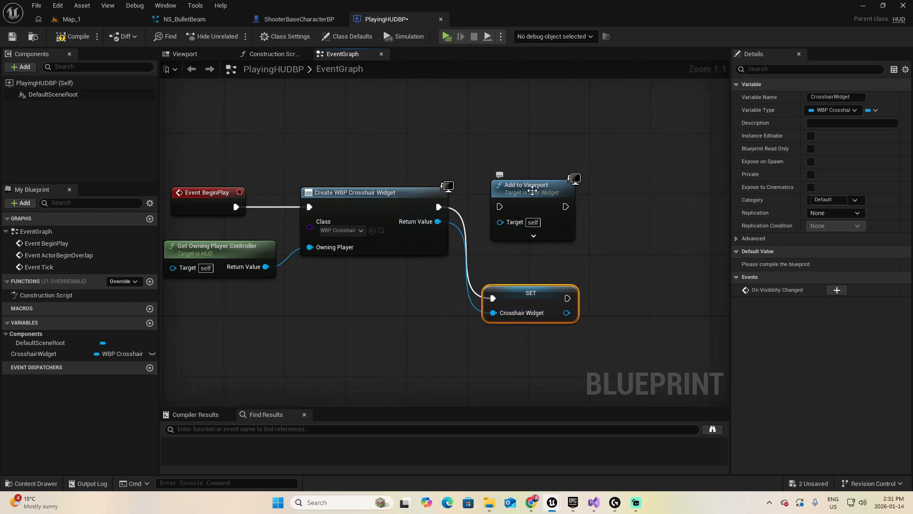
pyautogui.moveTo(532, 191); pyautogui.dragTo(654, 199)
pyautogui.moveTo(537, 295); pyautogui.dragTo(637, 190)
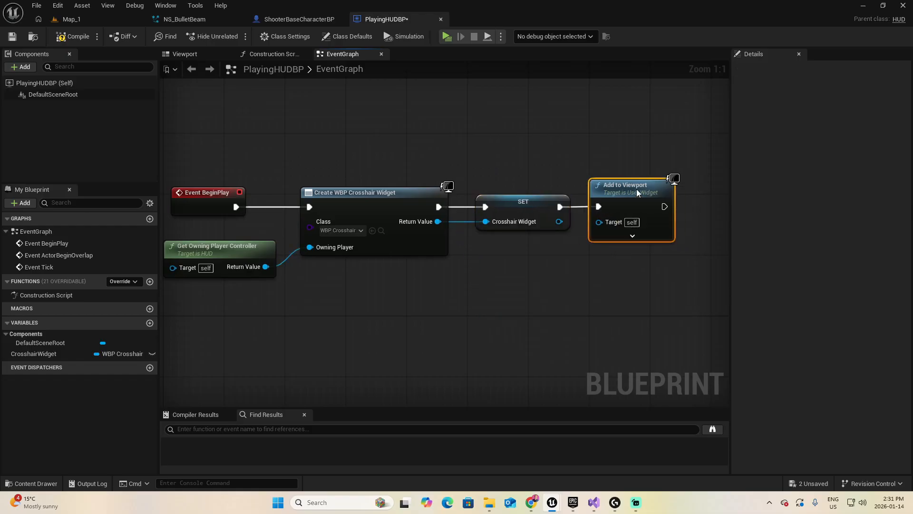
pyautogui.moveTo(602, 190); pyautogui.dragTo(635, 168, button='right')
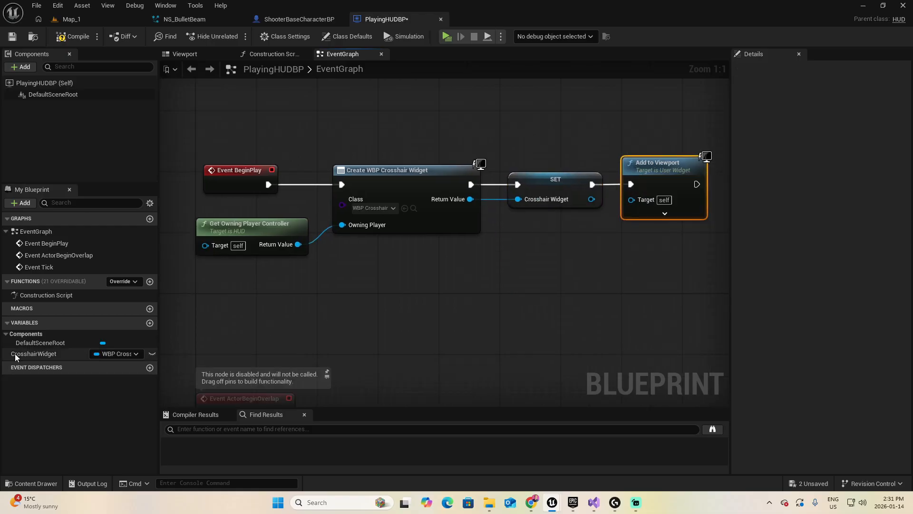
# Step: Connect a CrosshairWidget getter to the Add to Viewport node's Target and place it below the SET node
pyautogui.moveTo(104, 353); pyautogui.dragTo(630, 200)
pyautogui.click(510, 272)
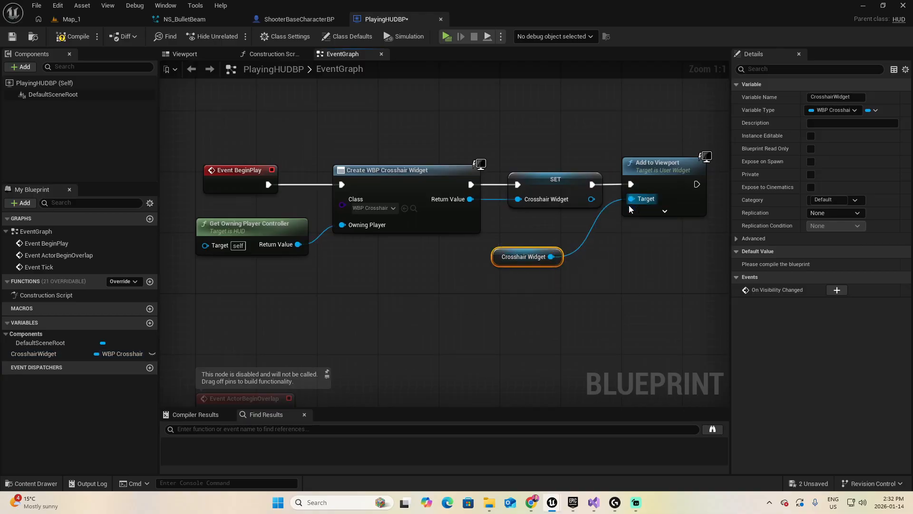
pyautogui.moveTo(523, 257); pyautogui.dragTo(547, 234)
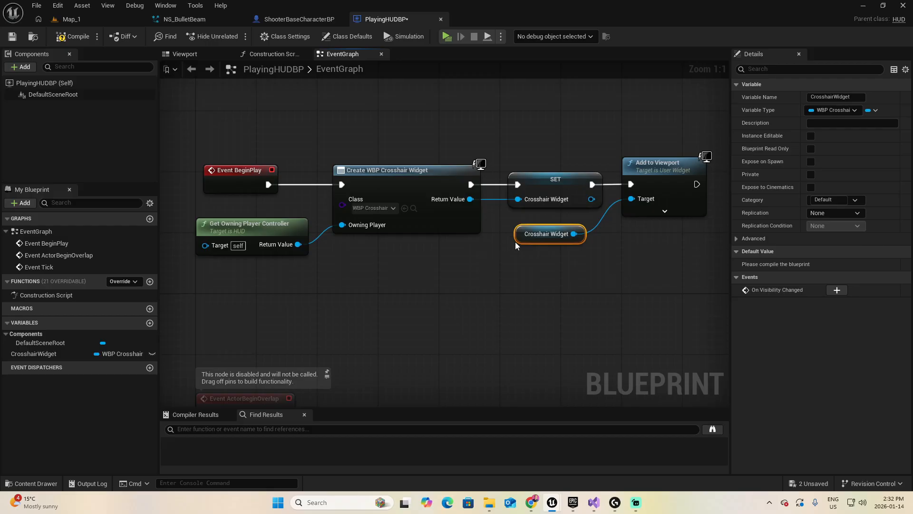
# Step: Expand the Add to Viewport node, set its ZOrder to 10 and compile PlayingHUDBP
pyautogui.click(666, 211)
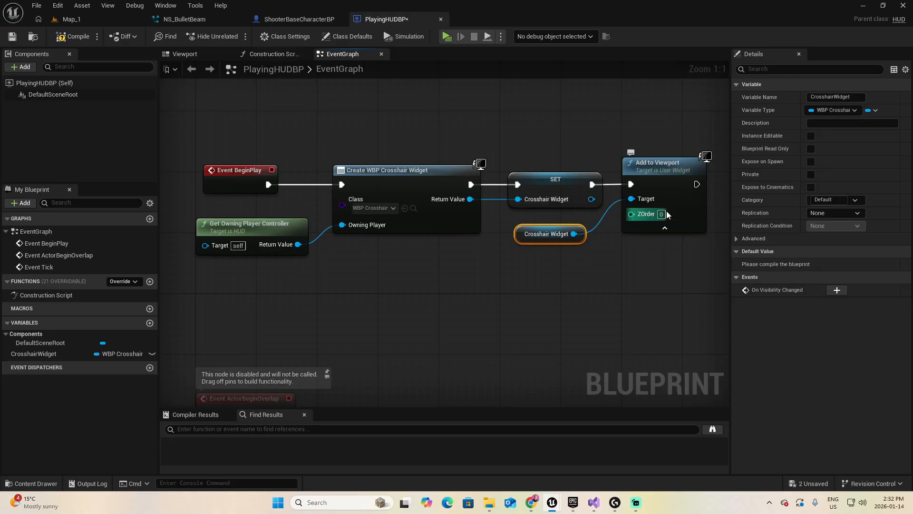
pyautogui.click(666, 214)
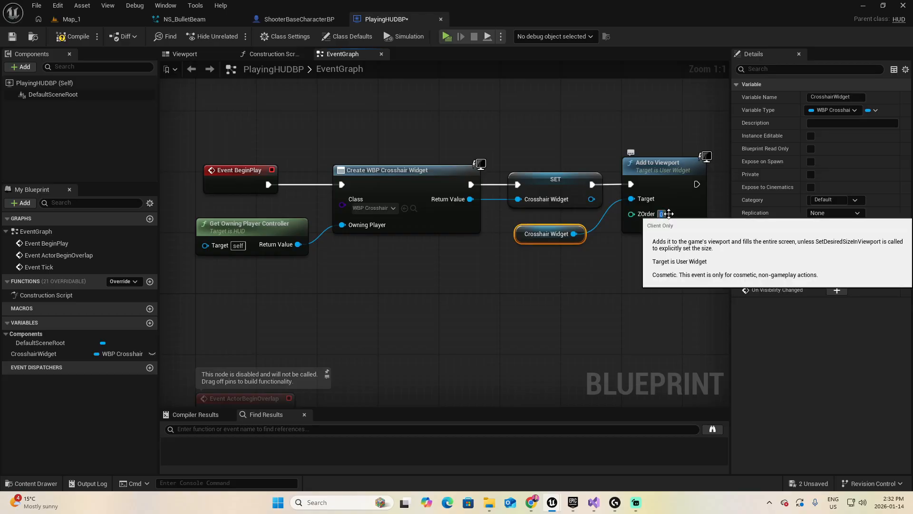
pyautogui.write('10')
pyautogui.press('Return')
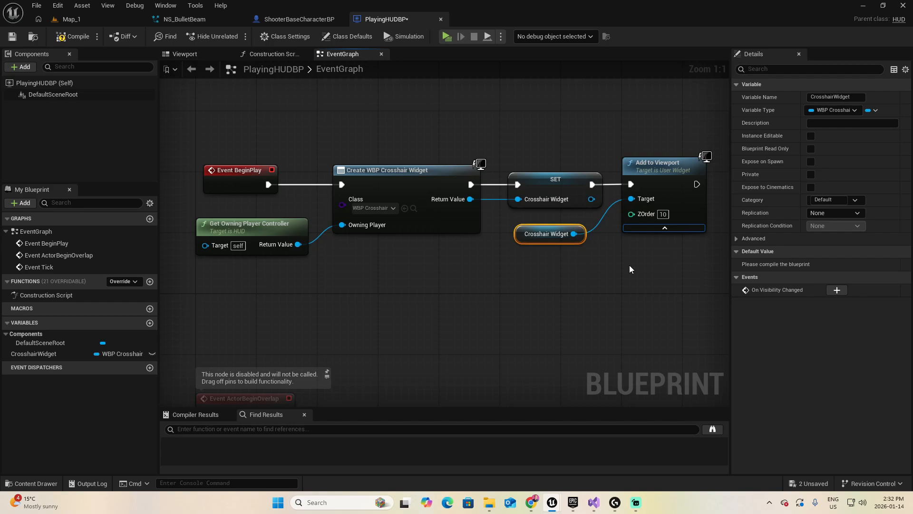
pyautogui.click(72, 36)
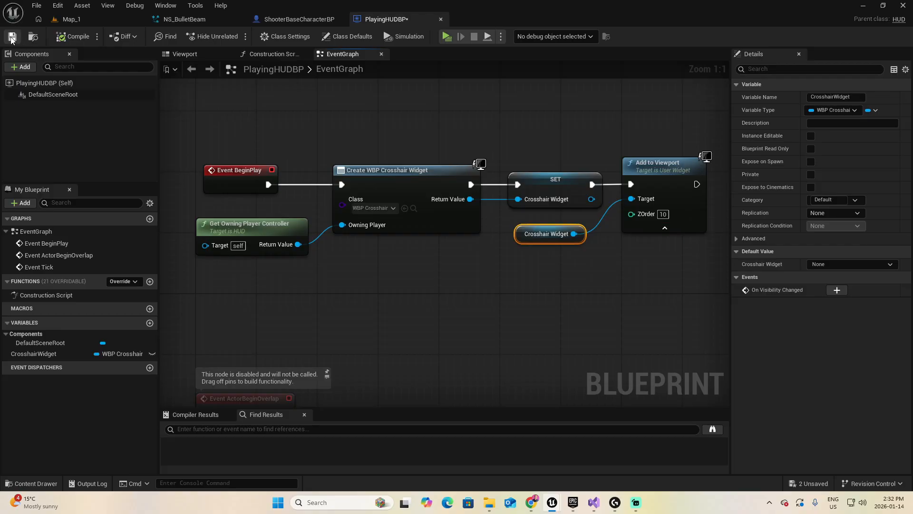
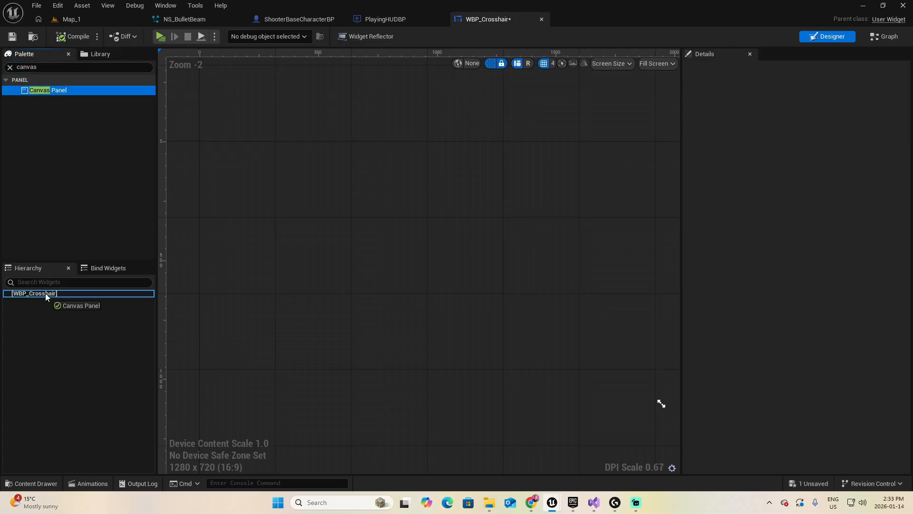
# Step: Nest a Size Box inside the root Canvas Panel of WBP_Crosshair and place a second Canvas Panel inside the Size Box
pyautogui.click(50, 67)
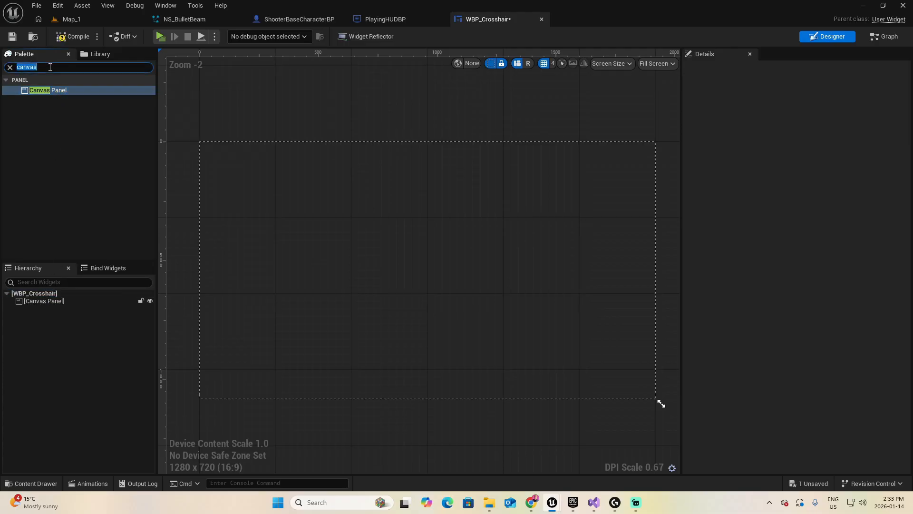
pyautogui.write('size box')
pyautogui.moveTo(42, 90); pyautogui.dragTo(57, 301)
pyautogui.click(45, 67)
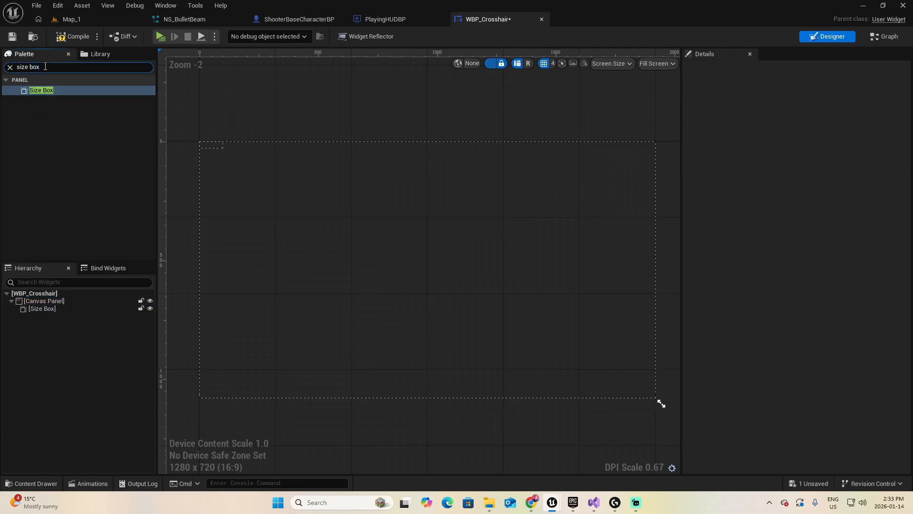
pyautogui.hotkey('ctrl', 'a')
pyautogui.write('canvas')
pyautogui.moveTo(45, 91); pyautogui.dragTo(45, 308)
# Step: Anchor the Size Box to the center of the canvas and set its Position X and Position Y to 0
pyautogui.click(53, 299)
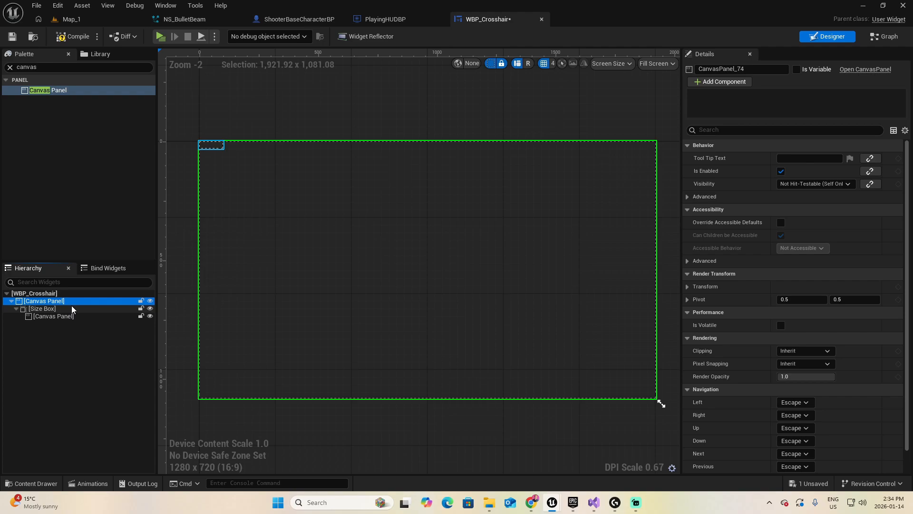
pyautogui.click(52, 308)
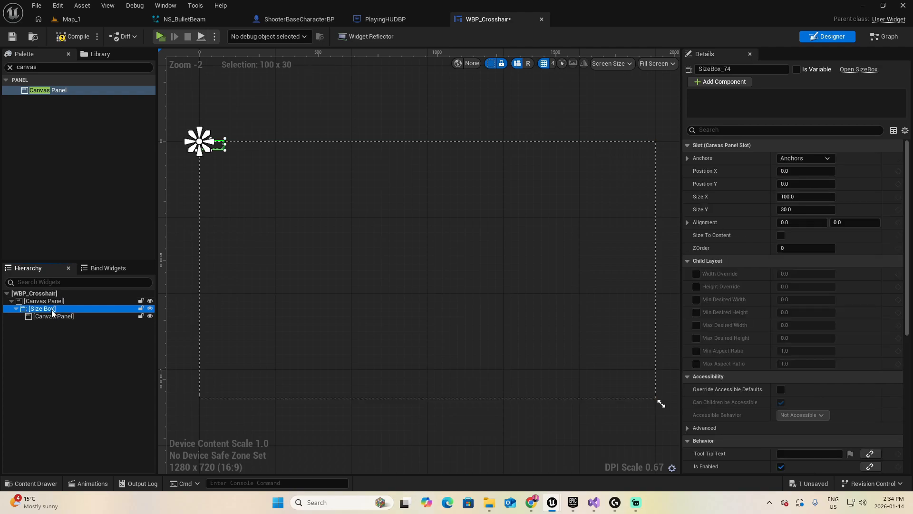
pyautogui.click(828, 159)
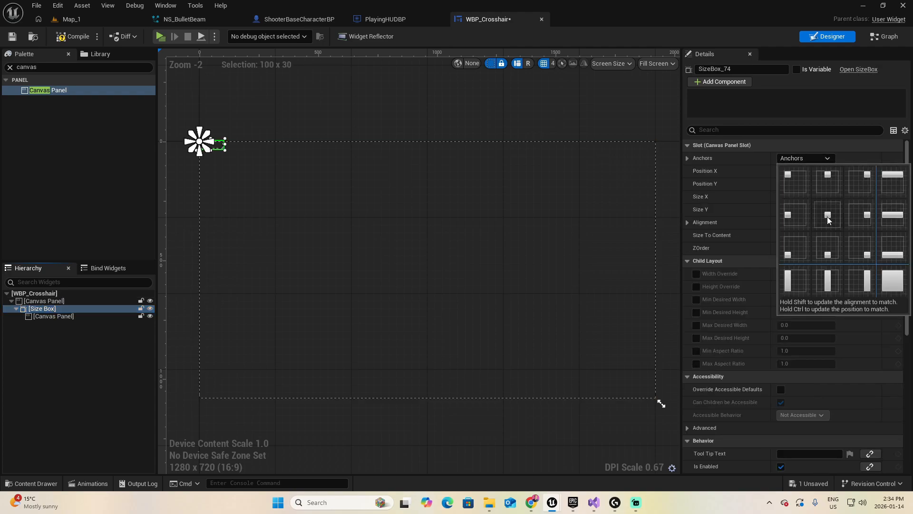
pyautogui.click(826, 216)
pyautogui.click(821, 171)
pyautogui.write('0')
pyautogui.press('Tab')
pyautogui.write('0')
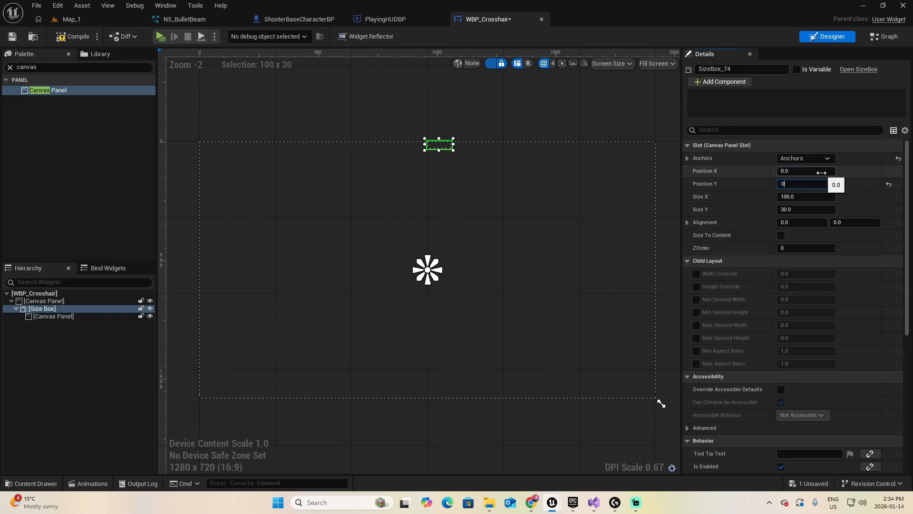
pyautogui.press('Tab')
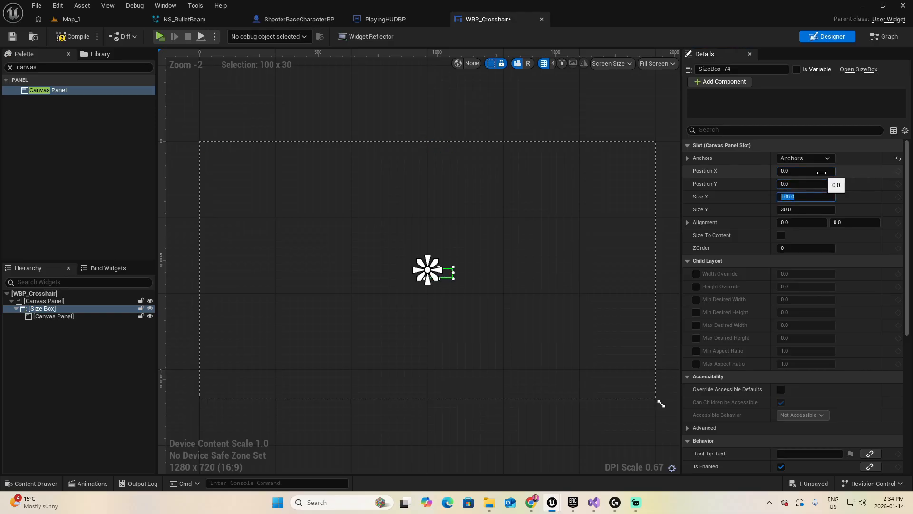
# Step: Set the Size Box's Size X and Size Y to 256
pyautogui.write('256')
pyautogui.press('Tab')
pyautogui.write('2')
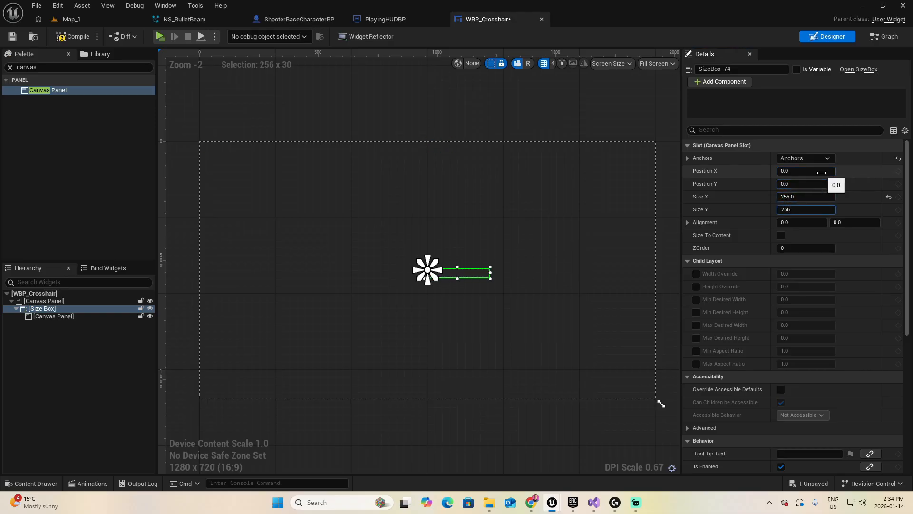
pyautogui.write('56')
pyautogui.press('Tab')
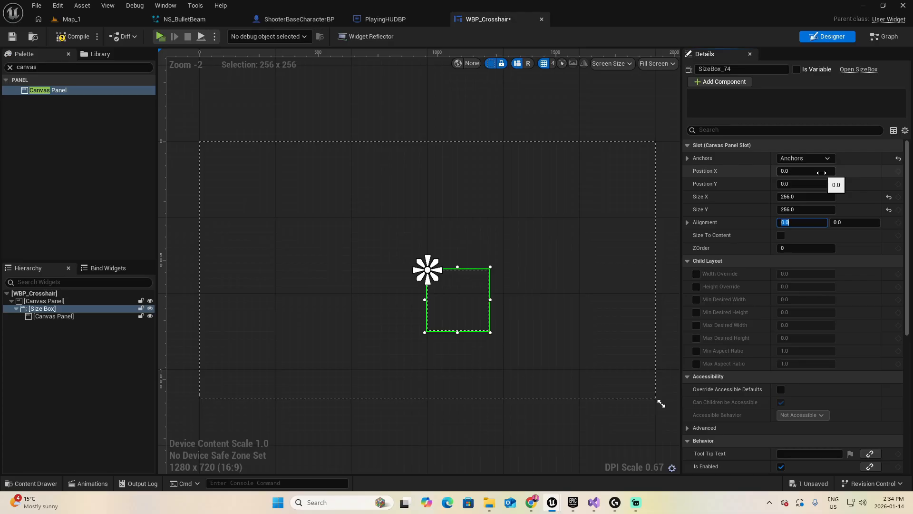
# Step: Set the Size Box's Alignment to 0.5 on both X and Y
pyautogui.write('0.5')
pyautogui.press('Tab')
pyautogui.write('0')
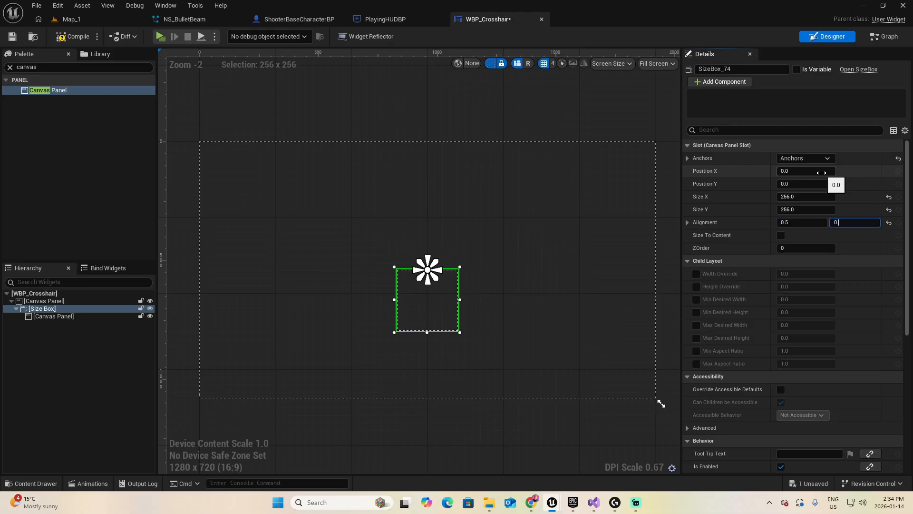
pyautogui.press('Return')
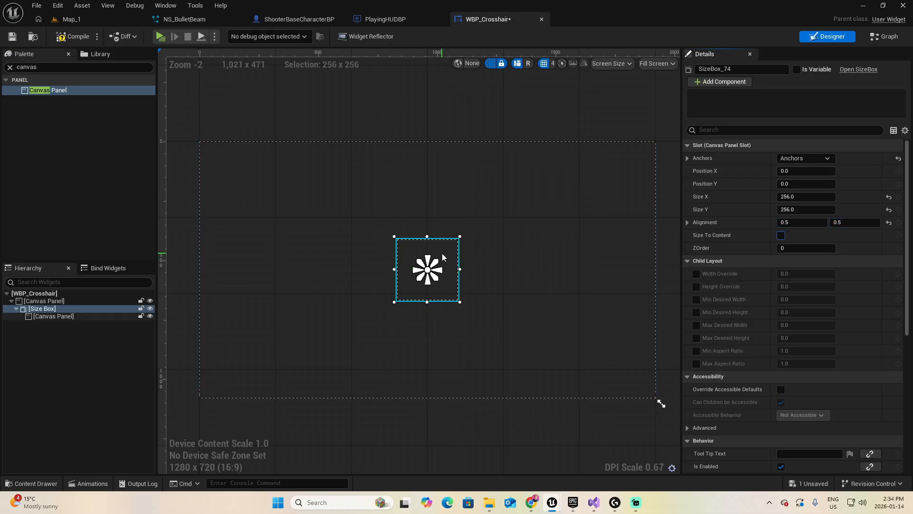
# Step: Add an Image to the inner Canvas Panel and duplicate it three times
pyautogui.click(74, 316)
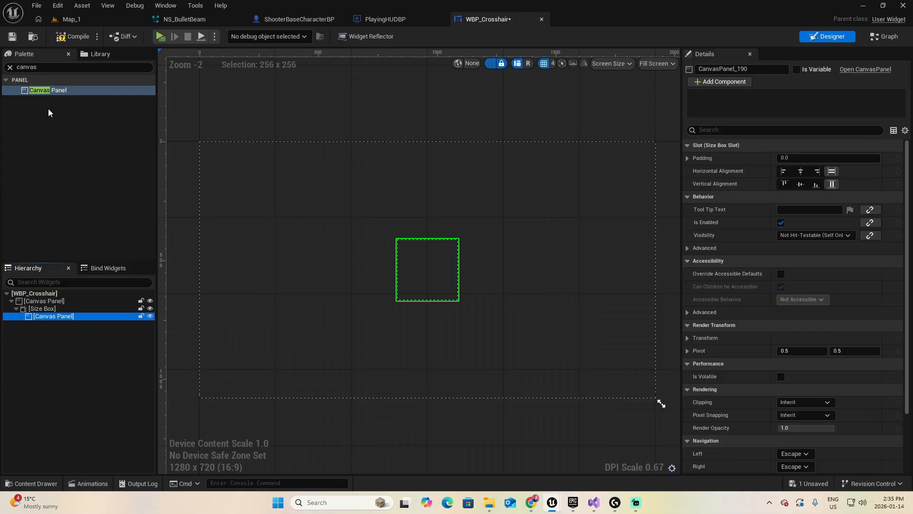
pyautogui.click(56, 68)
pyautogui.write('image')
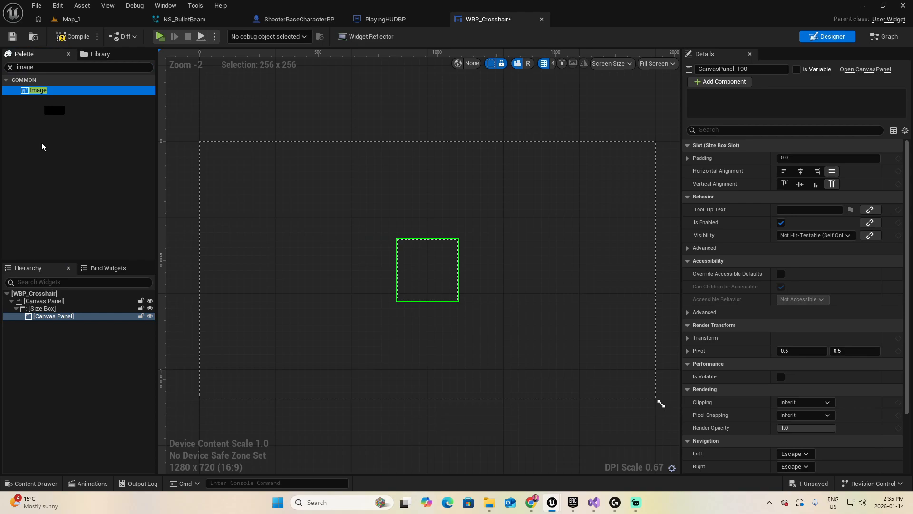
pyautogui.moveTo(42, 146); pyautogui.dragTo(58, 318)
pyautogui.click(58, 326)
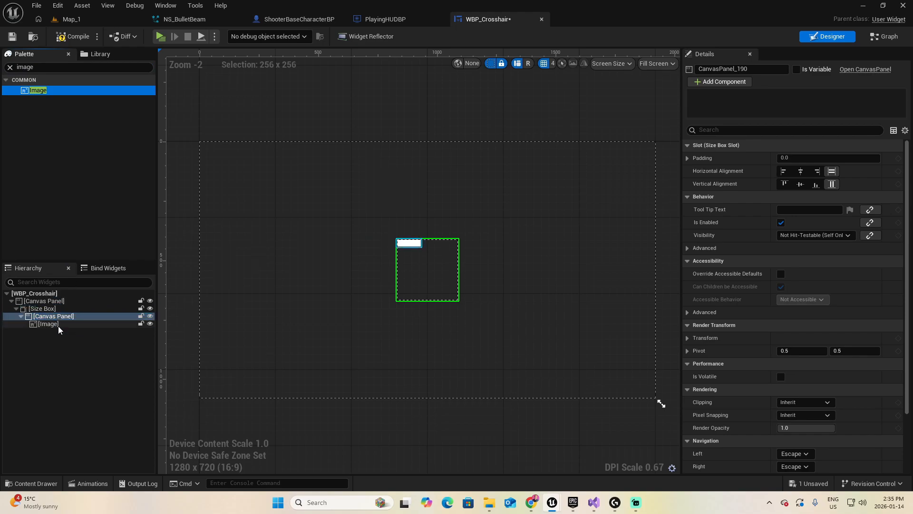
pyautogui.hotkey('ctrl', 'd')
pyautogui.hotkey('ctrl', 'd')
pyautogui.hotkey('ctrl', 'd')
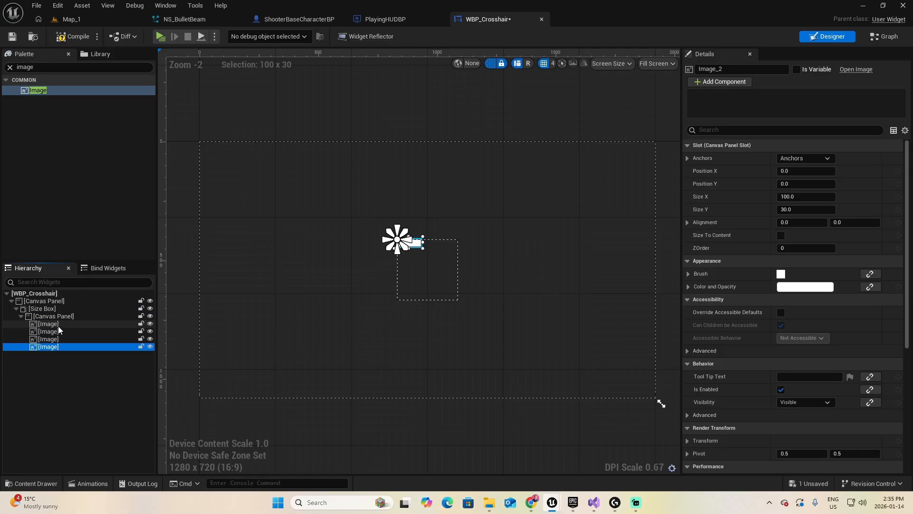
# Step: Rename the first Image in the inner Canvas Panel as Img_Top
pyautogui.click(58, 327)
pyautogui.click(732, 69)
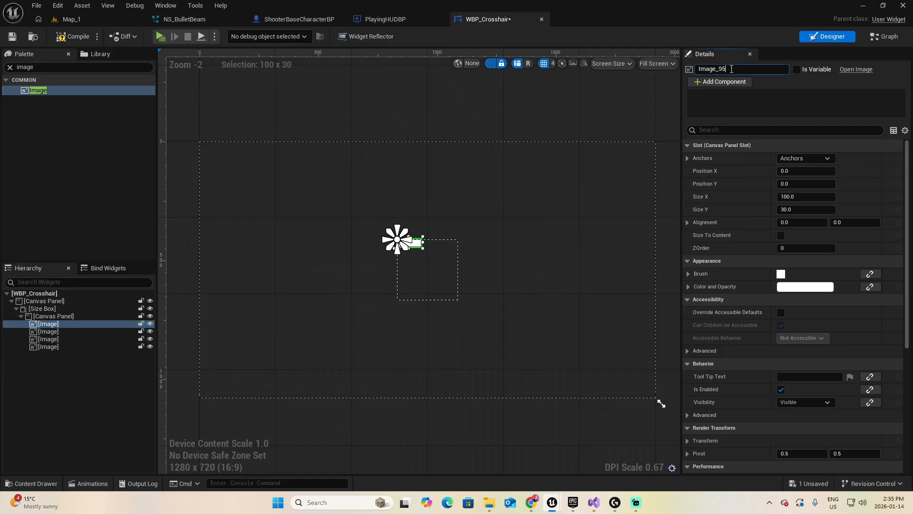
pyautogui.doubleClick(731, 69)
pyautogui.write('Img_Top')
pyautogui.hotkey('shift', 'Home')
pyautogui.press('Return')
# Step: Rename the second Image in the inner Canvas Panel as Img_Bottom
pyautogui.press('Down')
pyautogui.click(723, 70)
pyautogui.write('Img_')
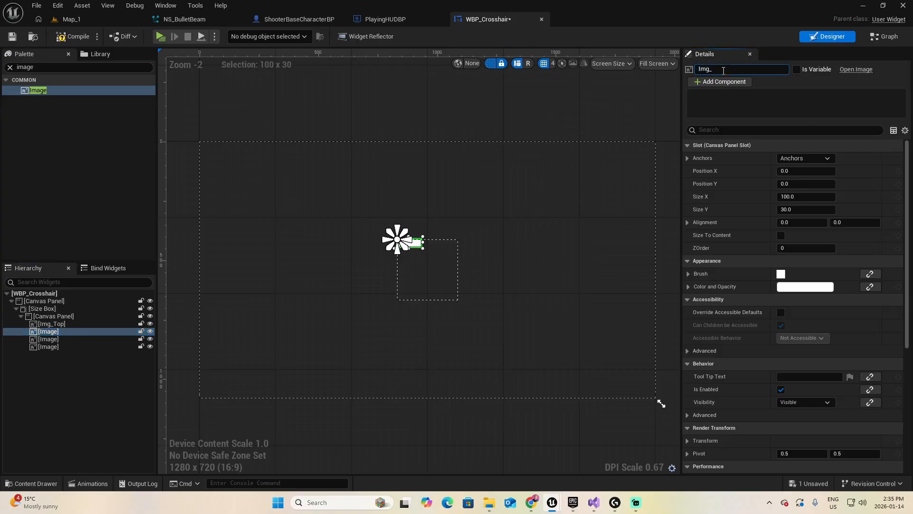
pyautogui.write('Btto')
pyautogui.press('BackSpace')
pyautogui.write('ottom')
pyautogui.press('Return')
# Step: Rename the third Image in the inner Canvas Panel as Img_Left
pyautogui.click(54, 340)
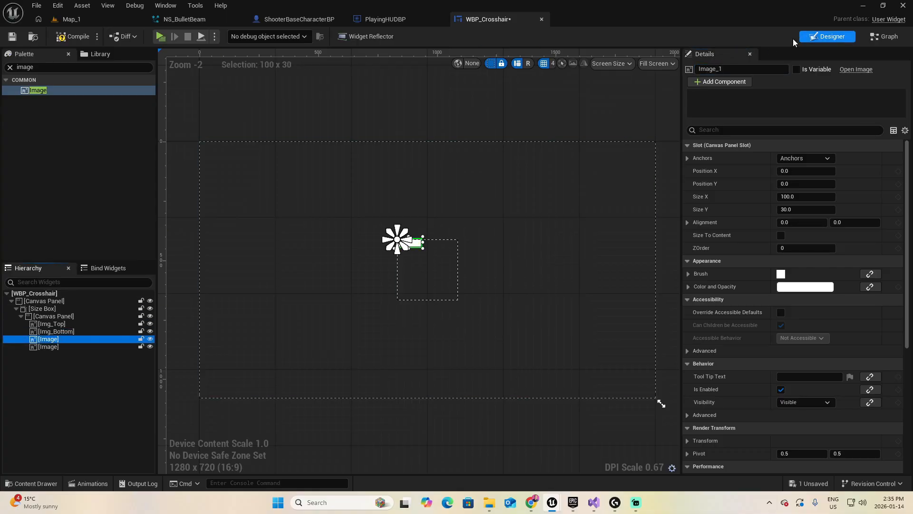
pyautogui.click(728, 69)
pyautogui.write('Img_Left')
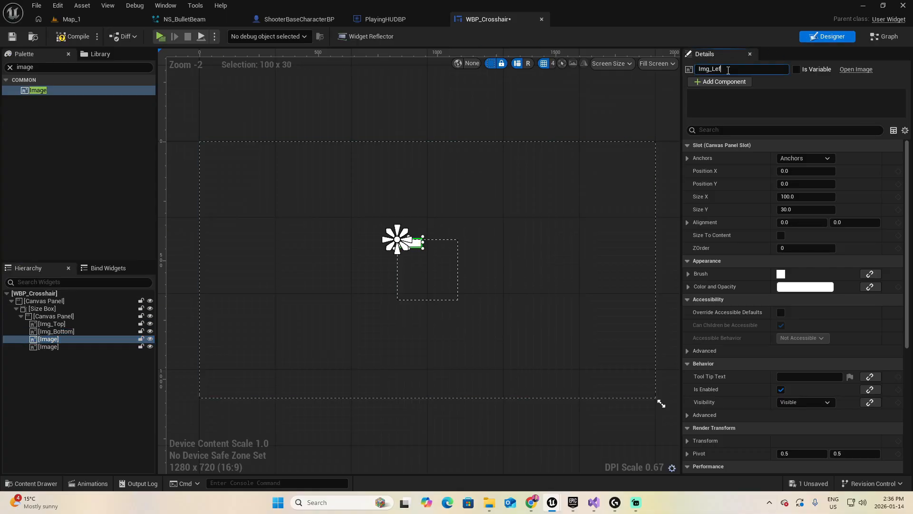
pyautogui.press('Return')
# Step: Rename the fourth Image in the inner Canvas Panel as Img_Right
pyautogui.click(54, 346)
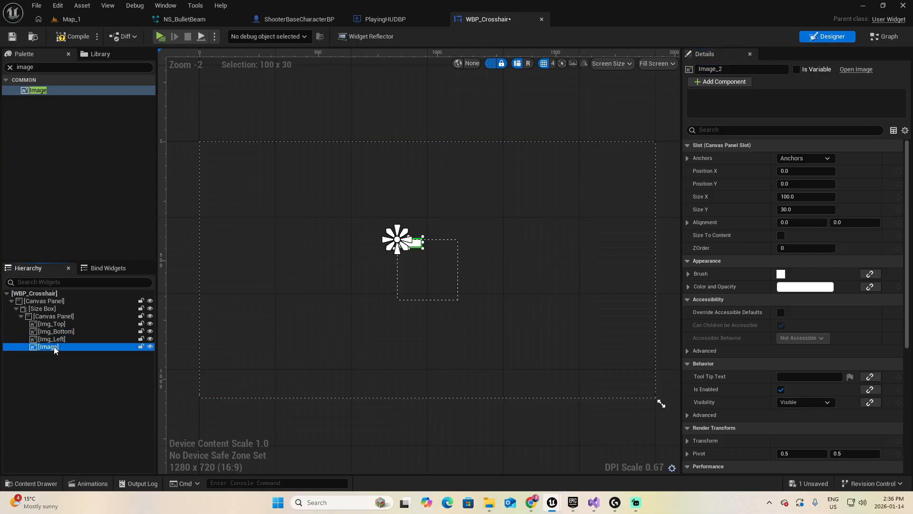
pyautogui.click(747, 71)
pyautogui.write('Img_')
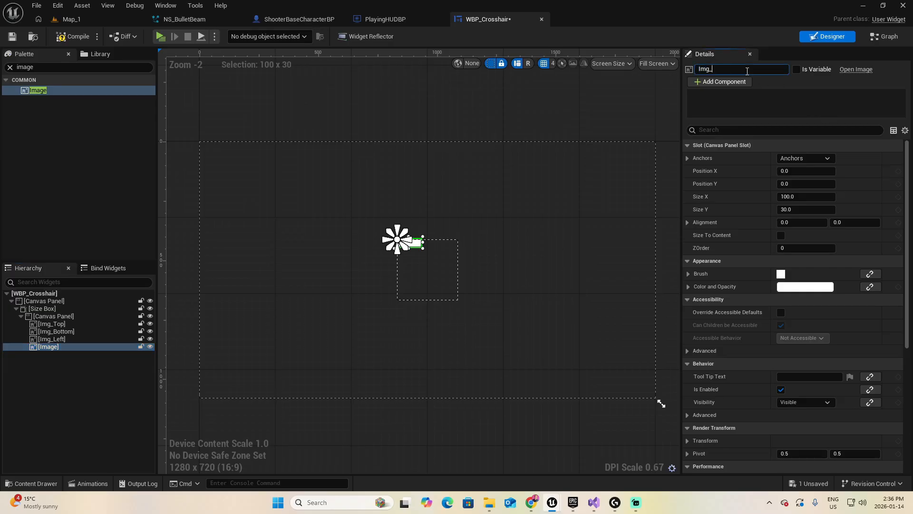
pyautogui.write('Right')
pyautogui.press('Return')
# Step: Anchor all four images, Img_Top through Img_Right, to the center of the inner Canvas Panel
pyautogui.click(83, 324)
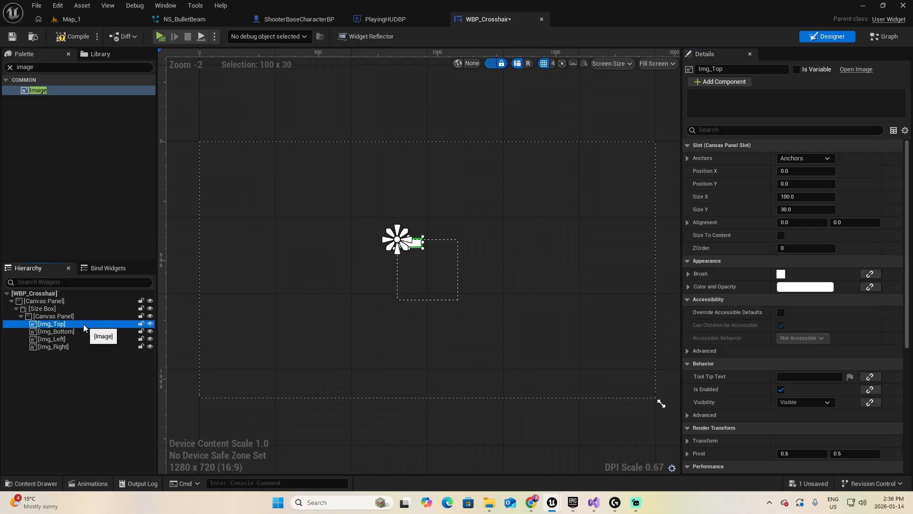
pyautogui.keyDown('shift'); pyautogui.click(87, 348); pyautogui.keyUp('shift')
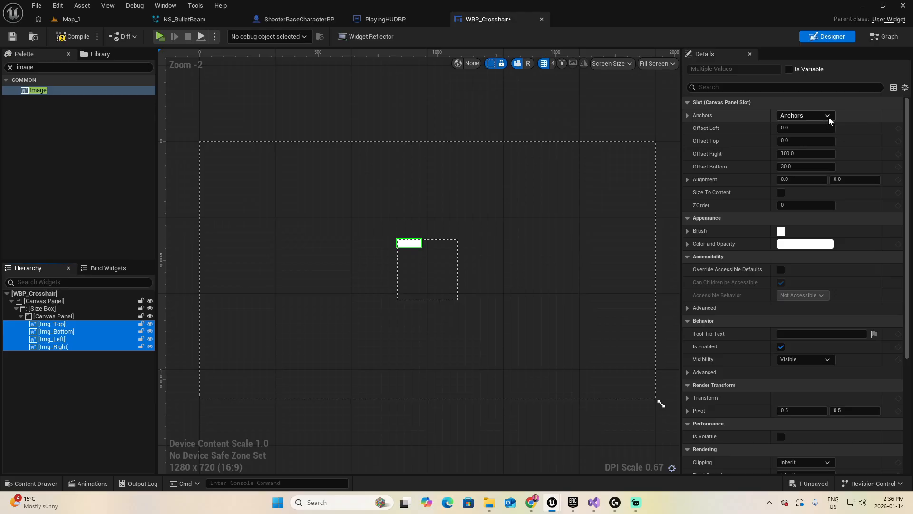
pyautogui.click(829, 117)
pyautogui.click(834, 174)
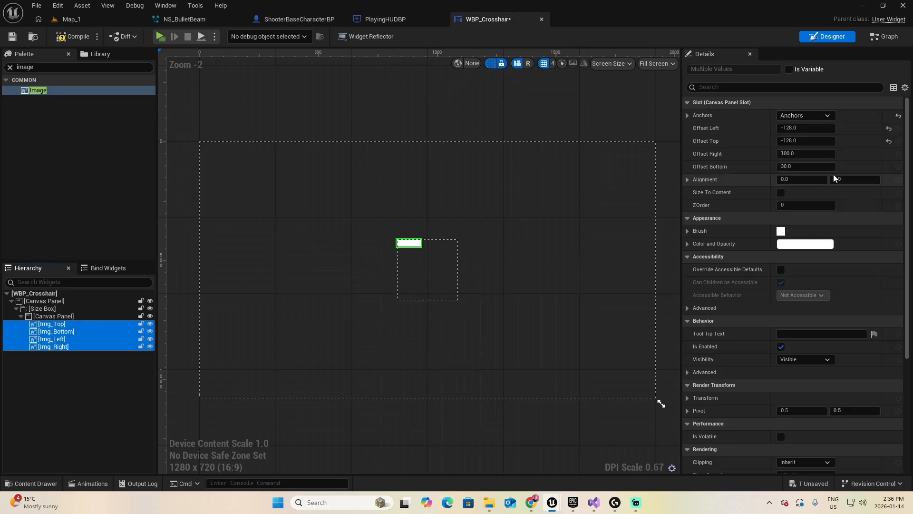
pyautogui.click(686, 118)
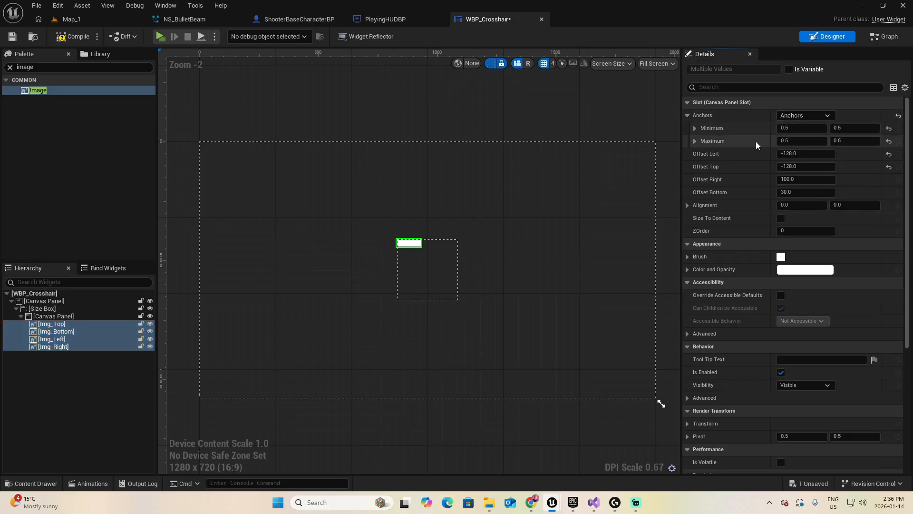
pyautogui.click(688, 115)
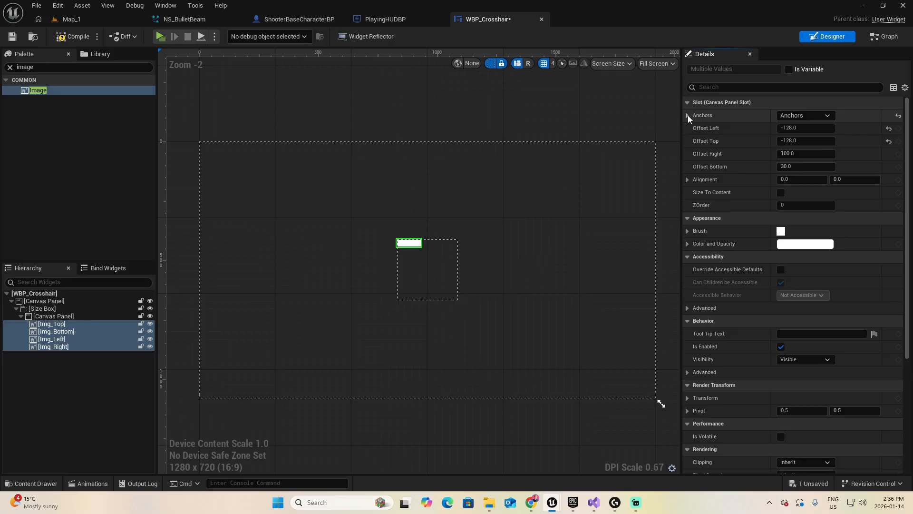
# Step: Set Offset Left and Offset Top of the four images to 0
pyautogui.click(808, 129)
pyautogui.write('0')
pyautogui.press('Tab')
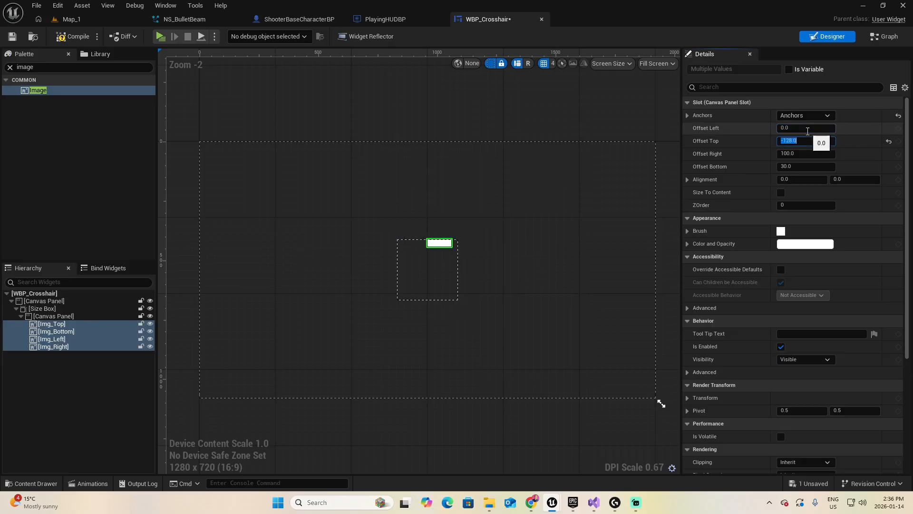
pyautogui.write('0')
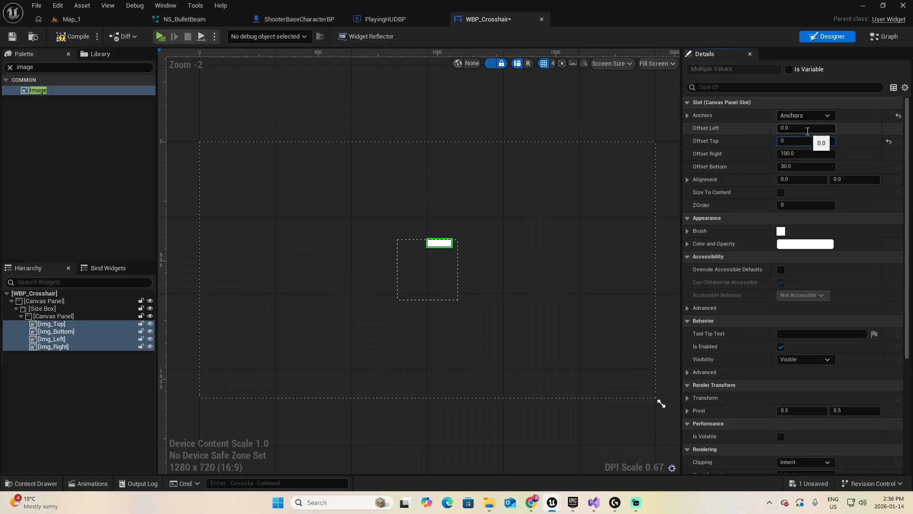
pyautogui.press('Return')
# Step: Set the Alignment of the four images to 0.5 on both X and Y
pyautogui.click(794, 179)
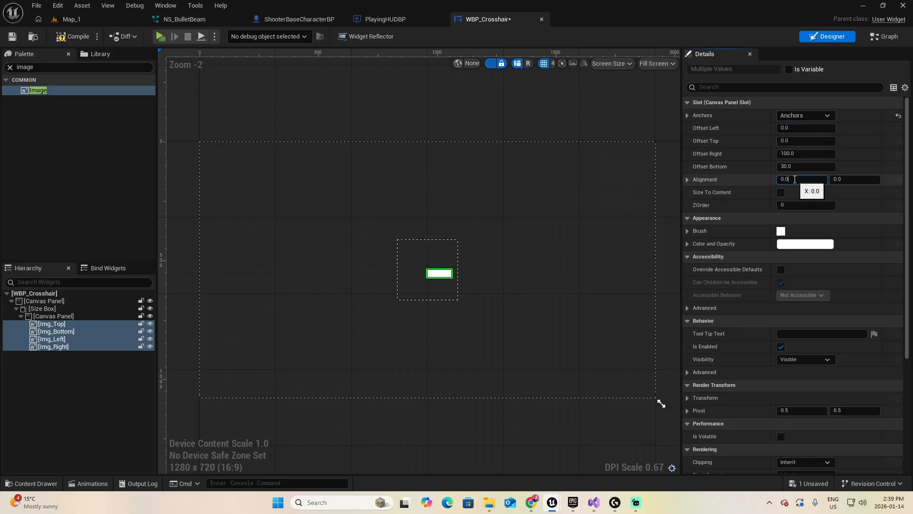
pyautogui.press('BackSpace')
pyautogui.press('BackSpace')
pyautogui.write('.5')
pyautogui.press('Tab')
pyautogui.write('0.5')
pyautogui.press('Tab')
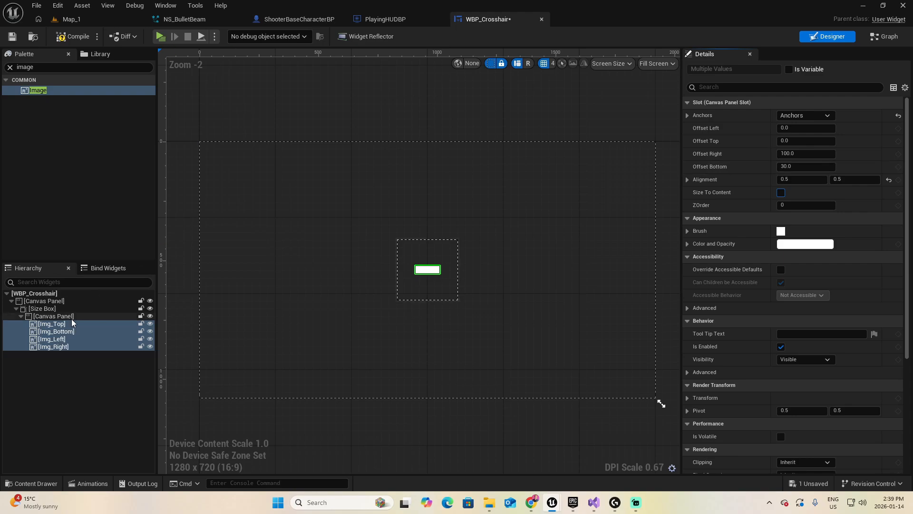
# Step: Assign the T_Crosshair texture as the brush image of Img_Top
pyautogui.click(52, 324)
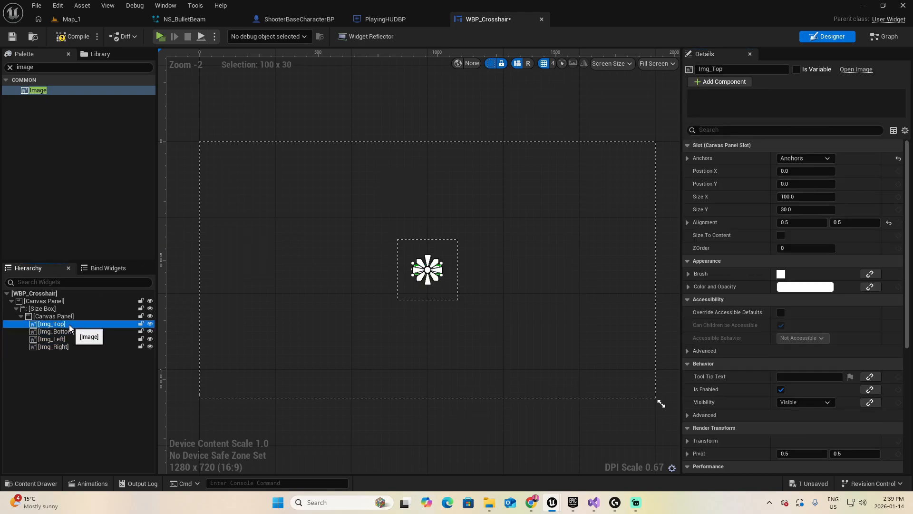
pyautogui.click(688, 274)
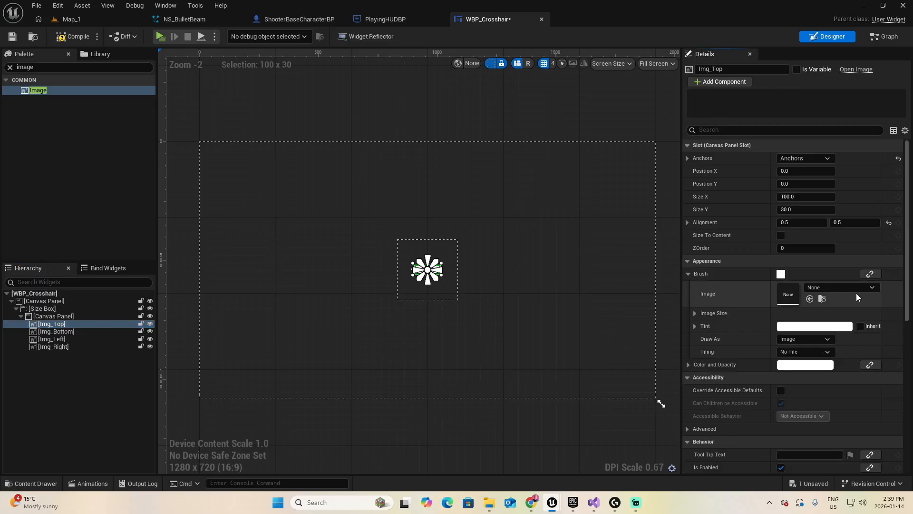
pyautogui.click(870, 287)
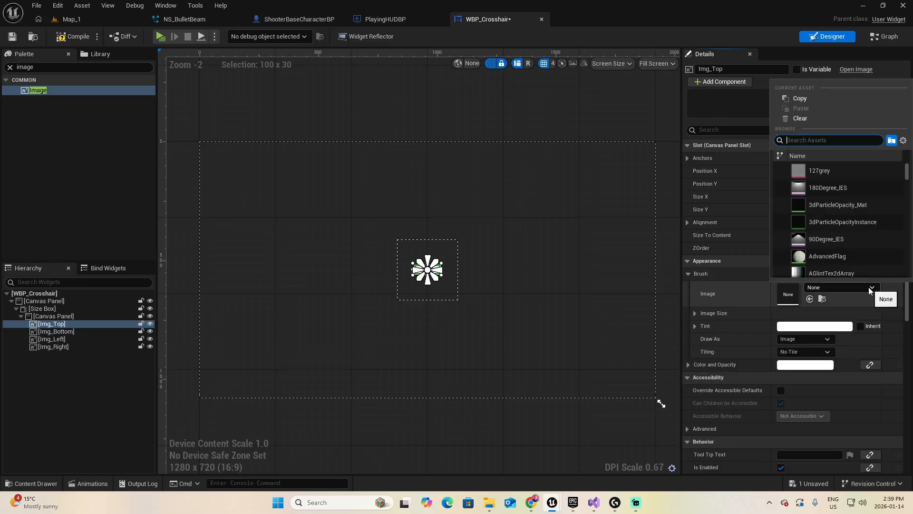
pyautogui.write('t_cro')
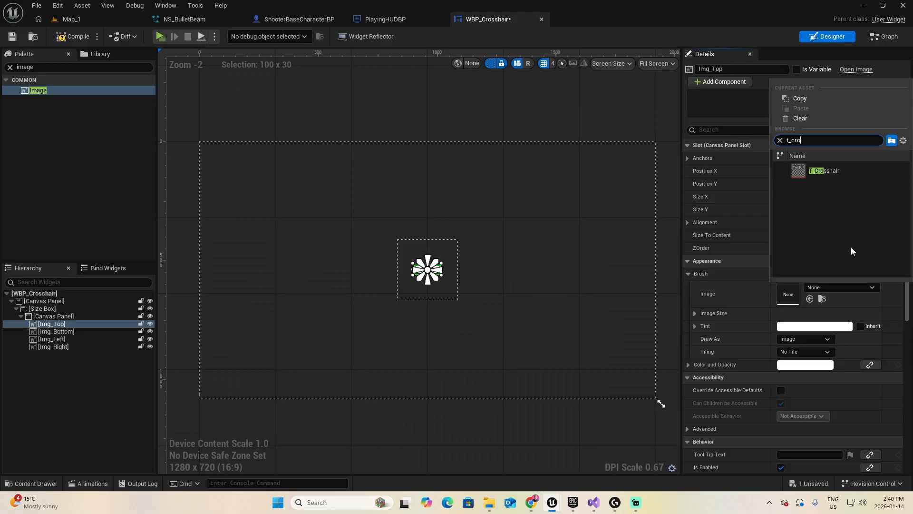
pyautogui.click(834, 173)
# Step: Assign the B_Crosshair texture as the brush image of Img_Bottom
pyautogui.click(53, 333)
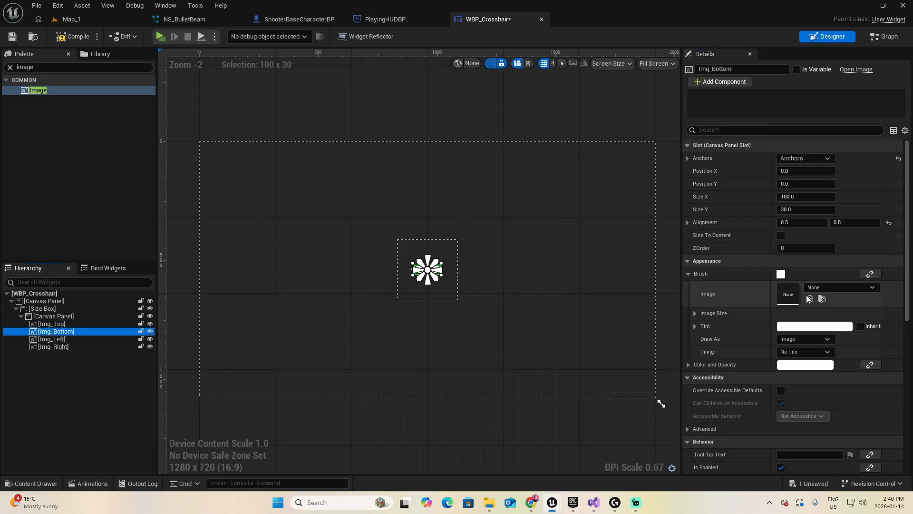
pyautogui.click(872, 288)
pyautogui.write('B_cross')
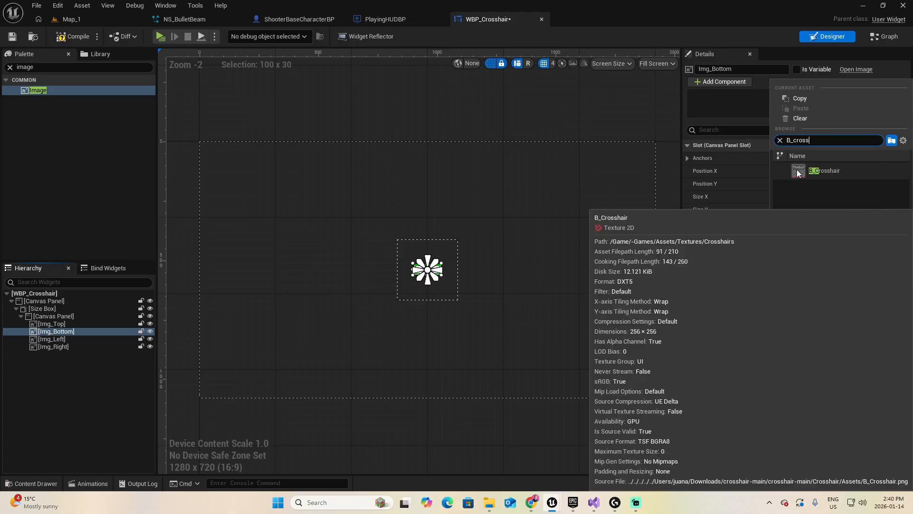
pyautogui.click(798, 173)
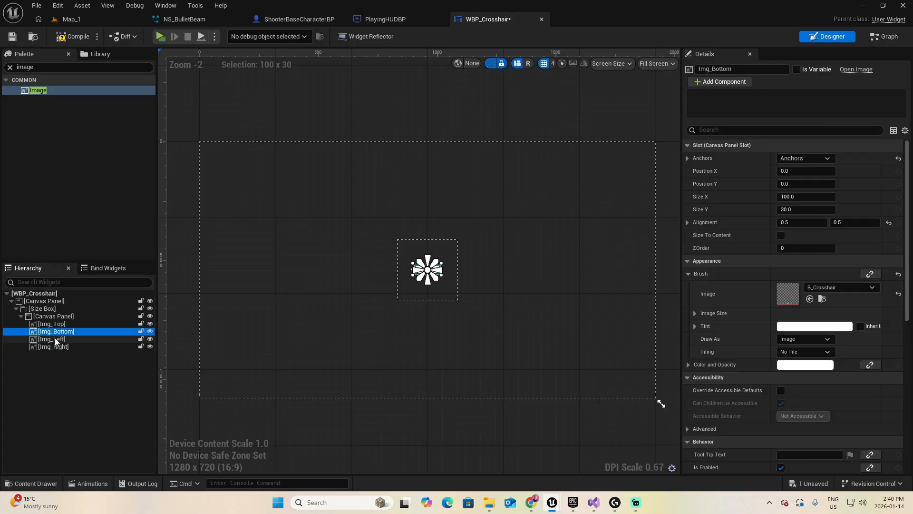
# Step: Assign the L_Crosshair texture as the brush image of Img_Left
pyautogui.click(52, 339)
pyautogui.click(841, 287)
pyautogui.write('L_cro')
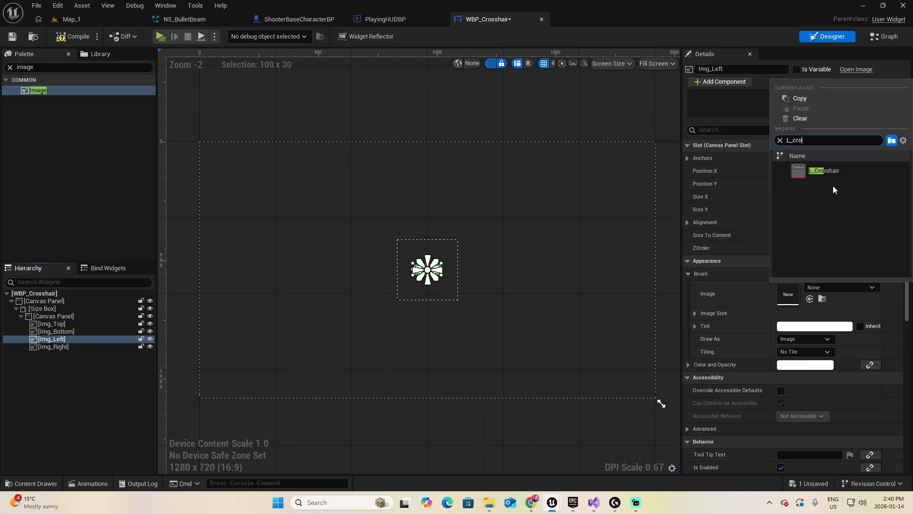
pyautogui.click(824, 170)
# Step: Assign the R_Crosshair texture as the brush image of Img_Right
pyautogui.click(52, 347)
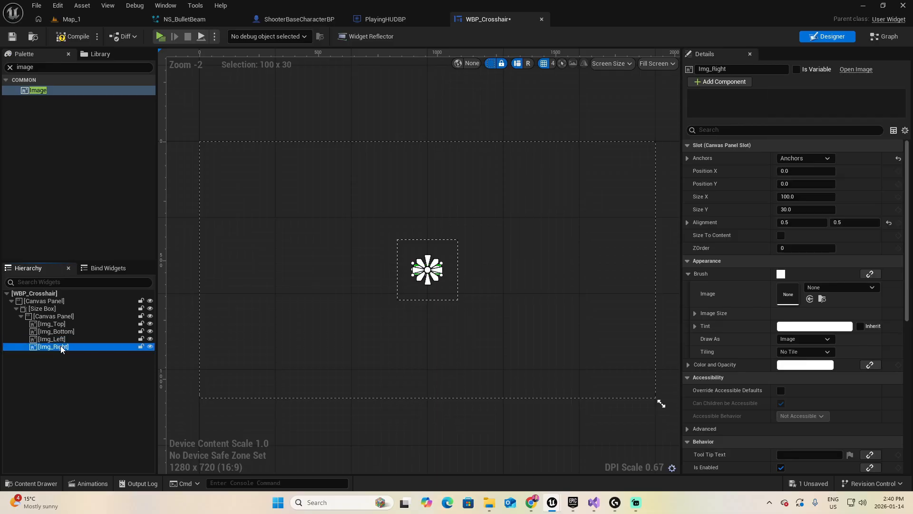
pyautogui.click(831, 287)
pyautogui.write('R_cro')
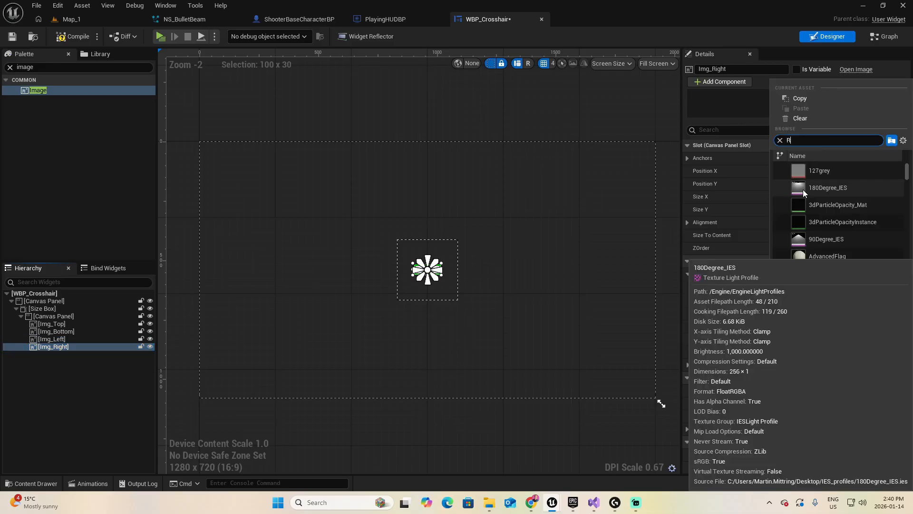
pyautogui.click(824, 171)
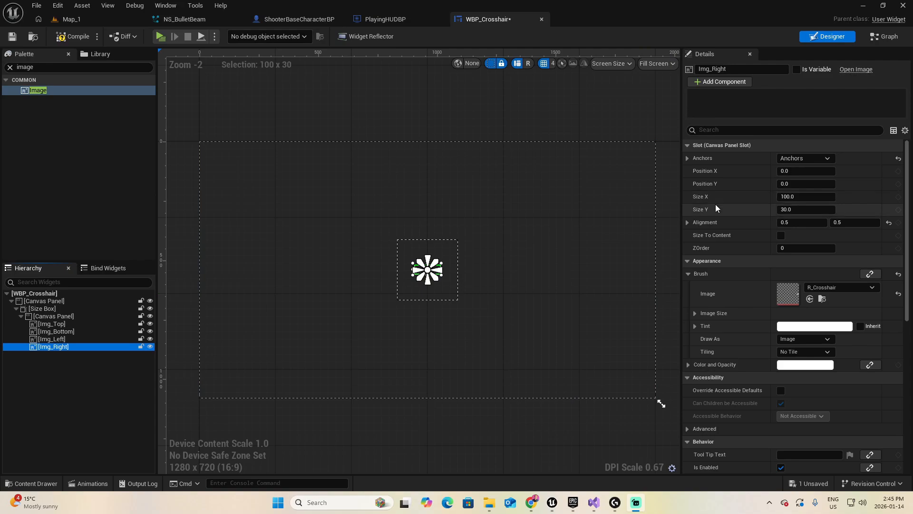
# Step: Set Img_Top's Size X and Size Y to 100 and select Img_Bottom
pyautogui.click(59, 324)
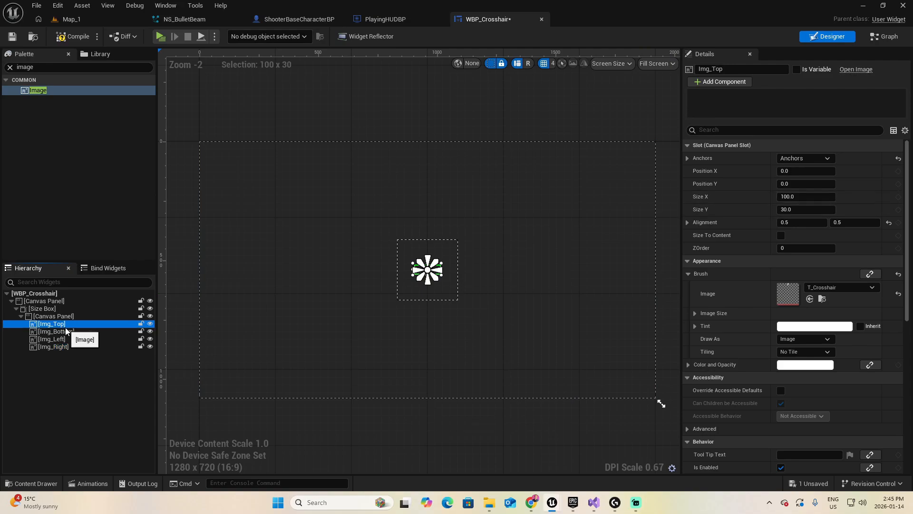
pyautogui.click(807, 197)
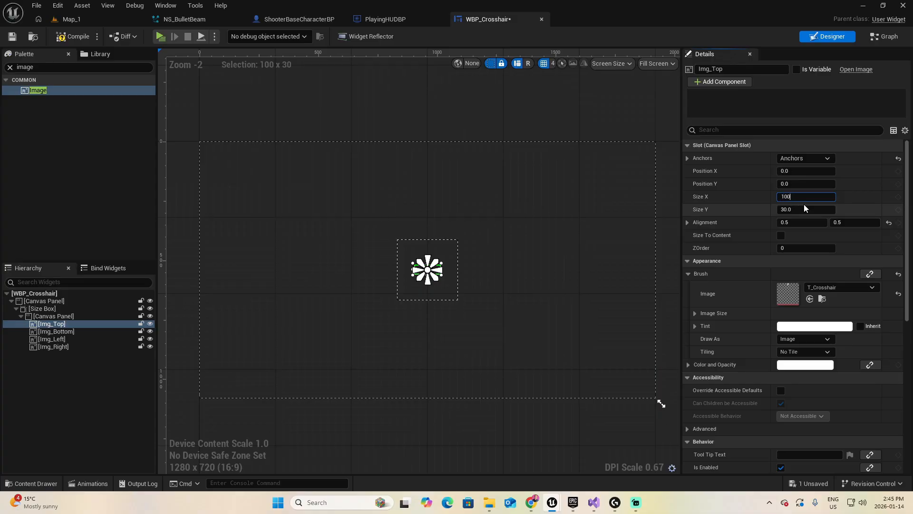
pyautogui.press('Return')
pyautogui.click(56, 331)
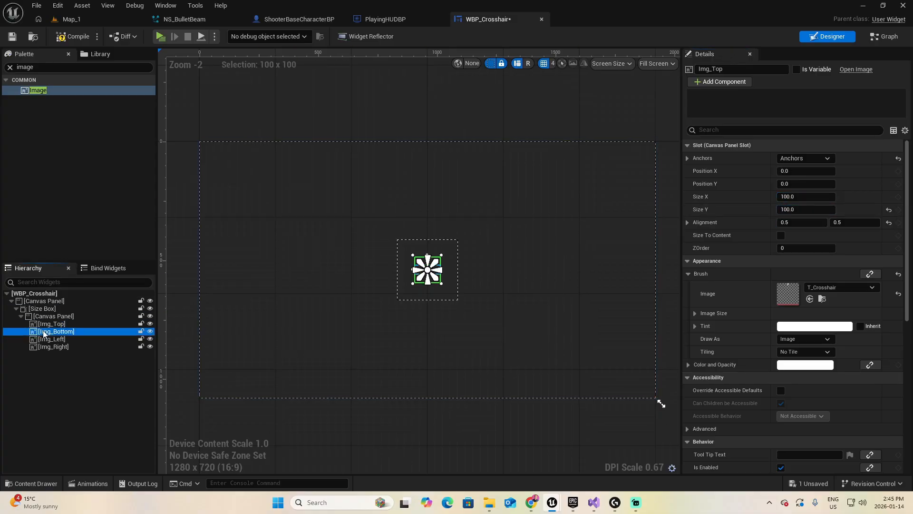
# Step: Set Img_Bottom's Size Y to 100 in its canvas panel slot
pyautogui.click(804, 210)
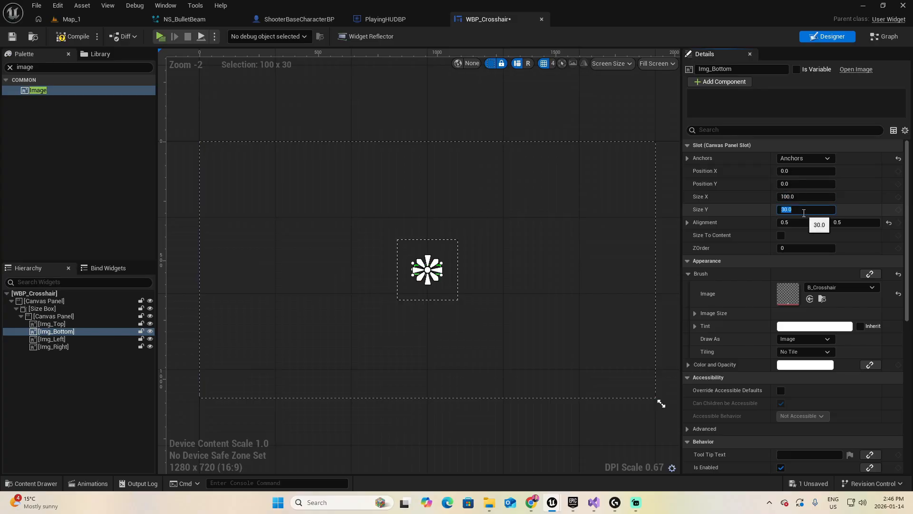
pyautogui.write('1')
pyautogui.press('Return')
# Step: Select Img_Left and set its Size Y to 100
pyautogui.click(51, 339)
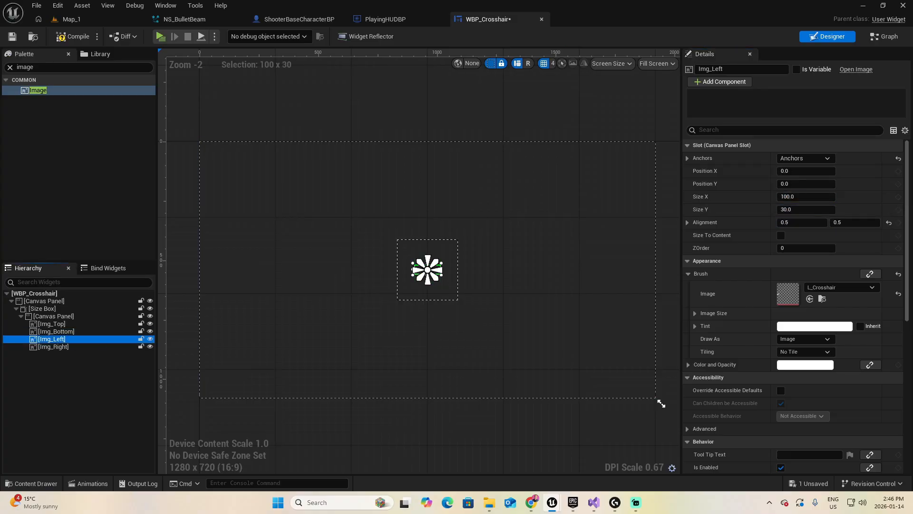
pyautogui.click(806, 209)
pyautogui.write('1')
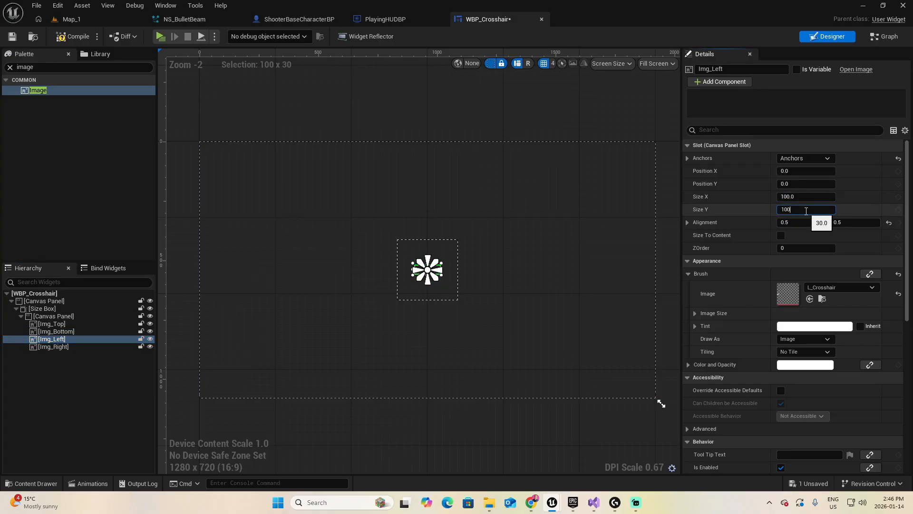
pyautogui.write('00')
pyautogui.press('Return')
# Step: Select Img_Right, set its Size Y to 100, and inspect the assembled crosshair up close
pyautogui.click(54, 346)
pyautogui.click(803, 210)
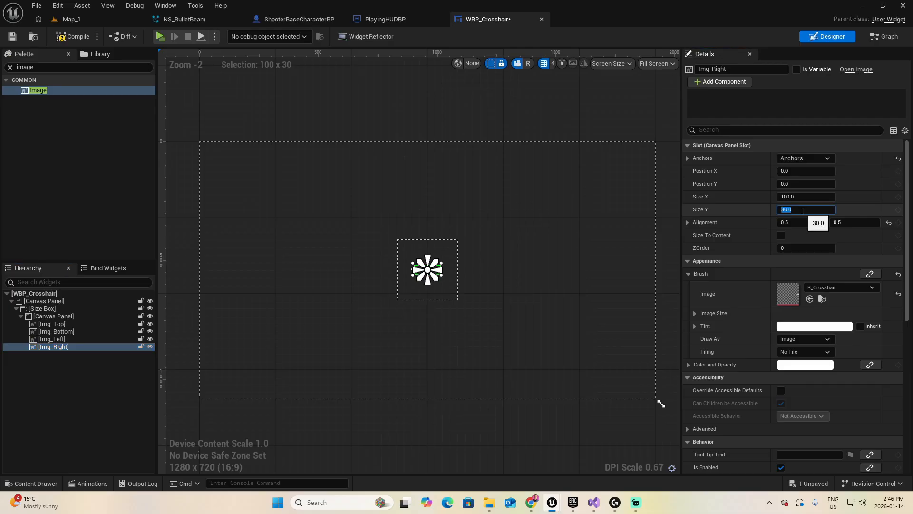
pyautogui.write('10')
pyautogui.press('Tab')
pyautogui.scroll(5, 393, 287)
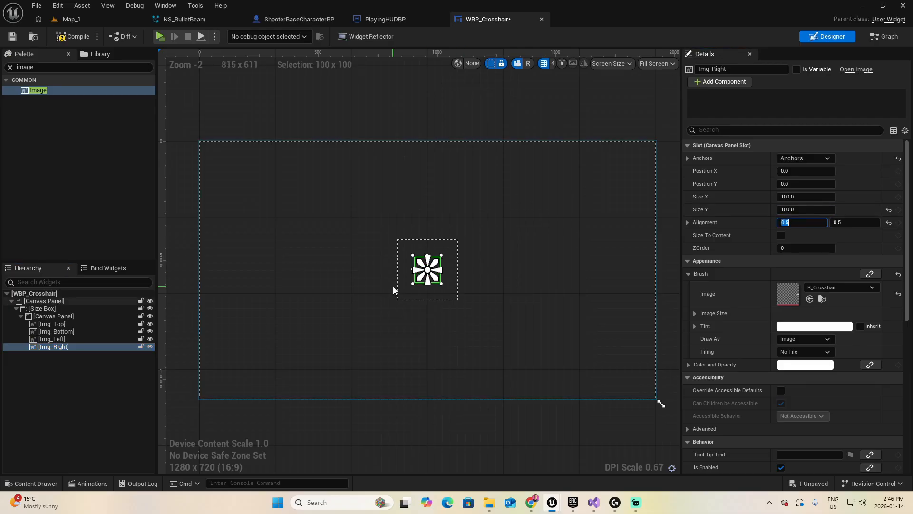
pyautogui.scroll(4, 392, 284)
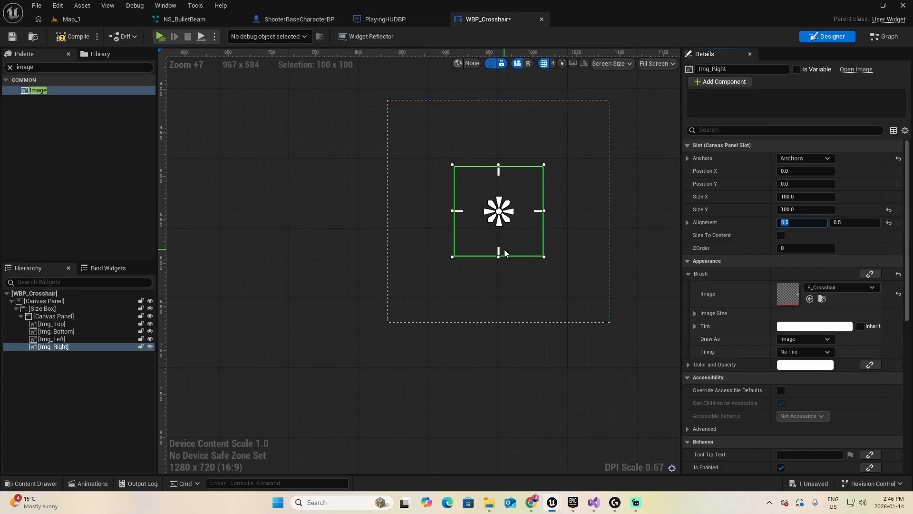
# Step: Compile and save the WBP_Crosshair widget, and start a play test of the Map_1 level
pyautogui.click(68, 38)
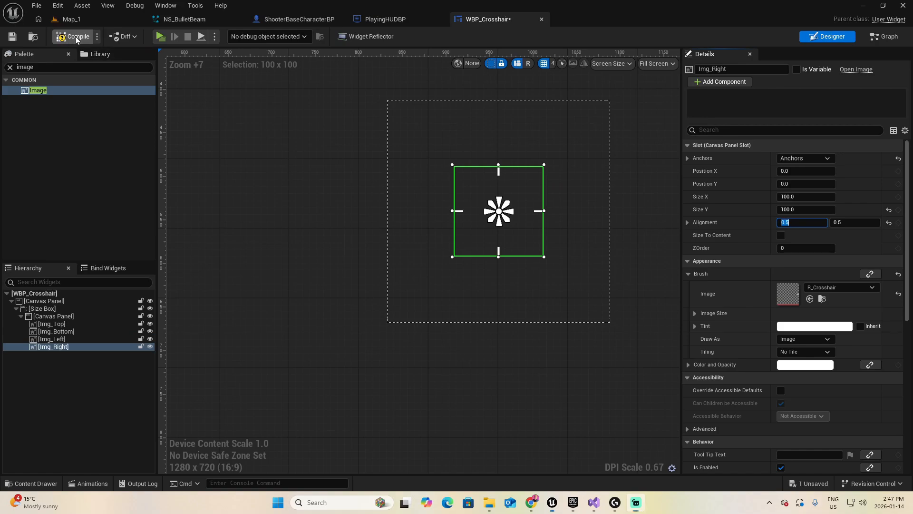
pyautogui.click(13, 37)
pyautogui.click(86, 20)
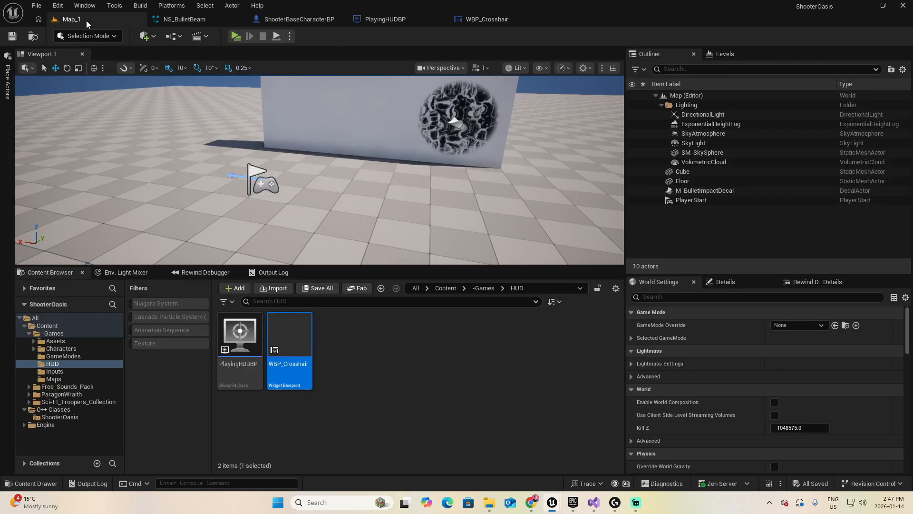
pyautogui.click(236, 38)
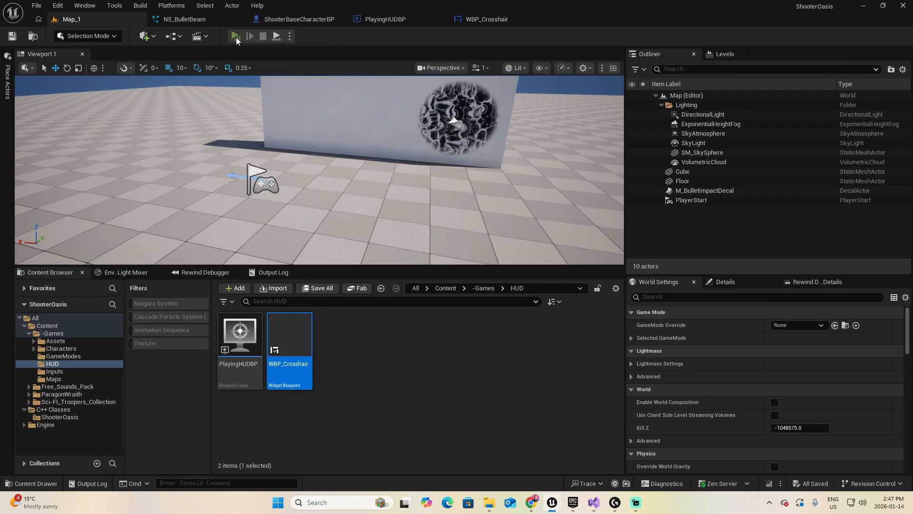